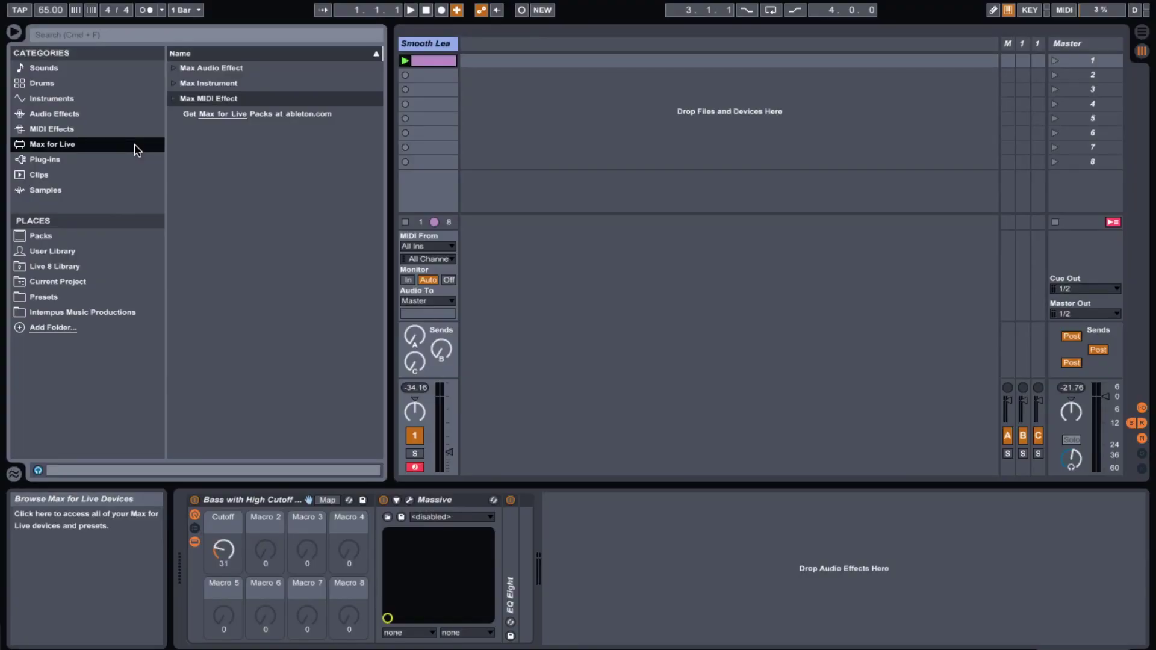
# - Move to the Max MIDI Effect folder in the Max for Live category
pyautogui.press('Right')
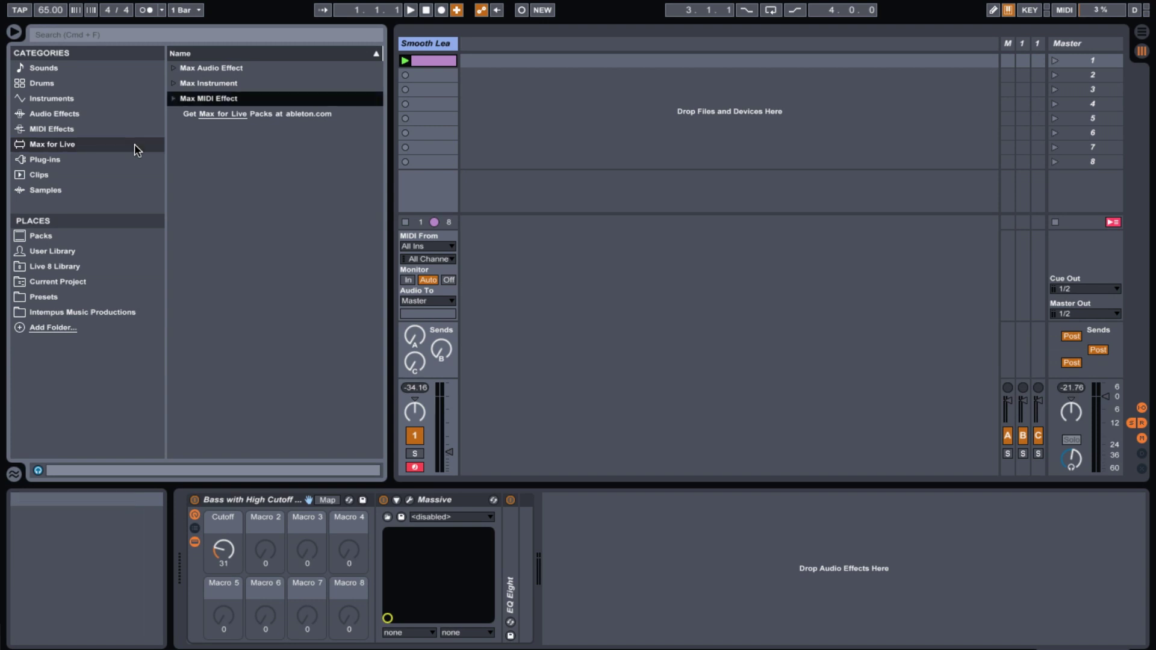
# - Load Mono Sequencer.amxd onto the Smooth Lead track ahead of Bass with High Cutoff, then select it
pyautogui.press('Right')
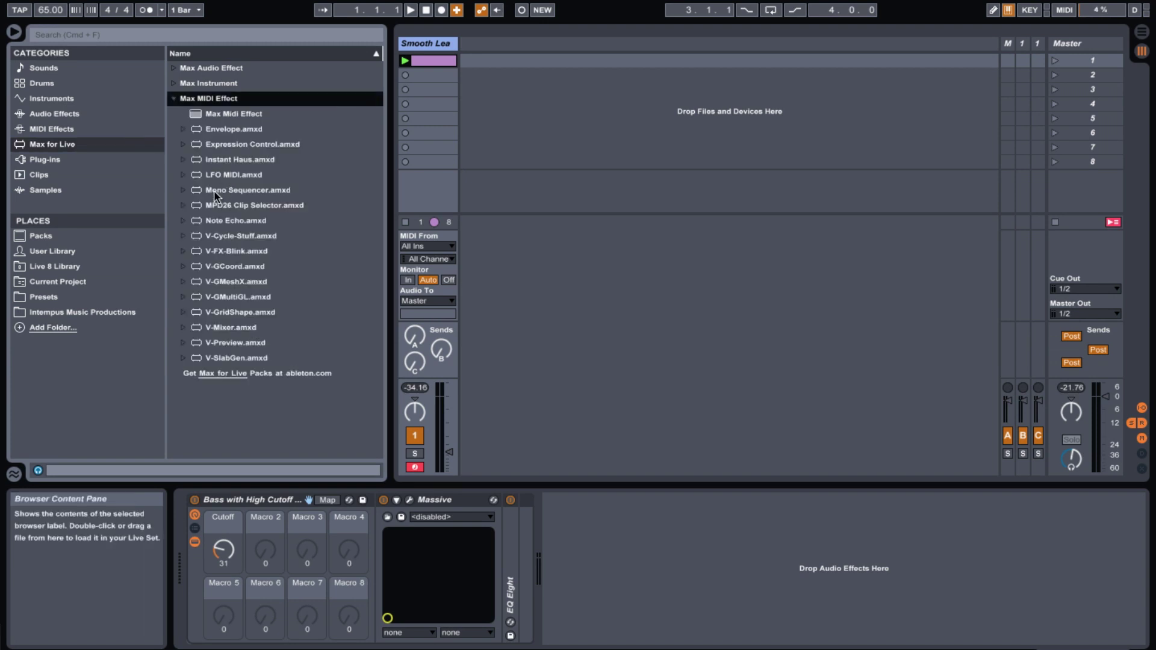
pyautogui.moveTo(214, 191); pyautogui.dragTo(188, 536)
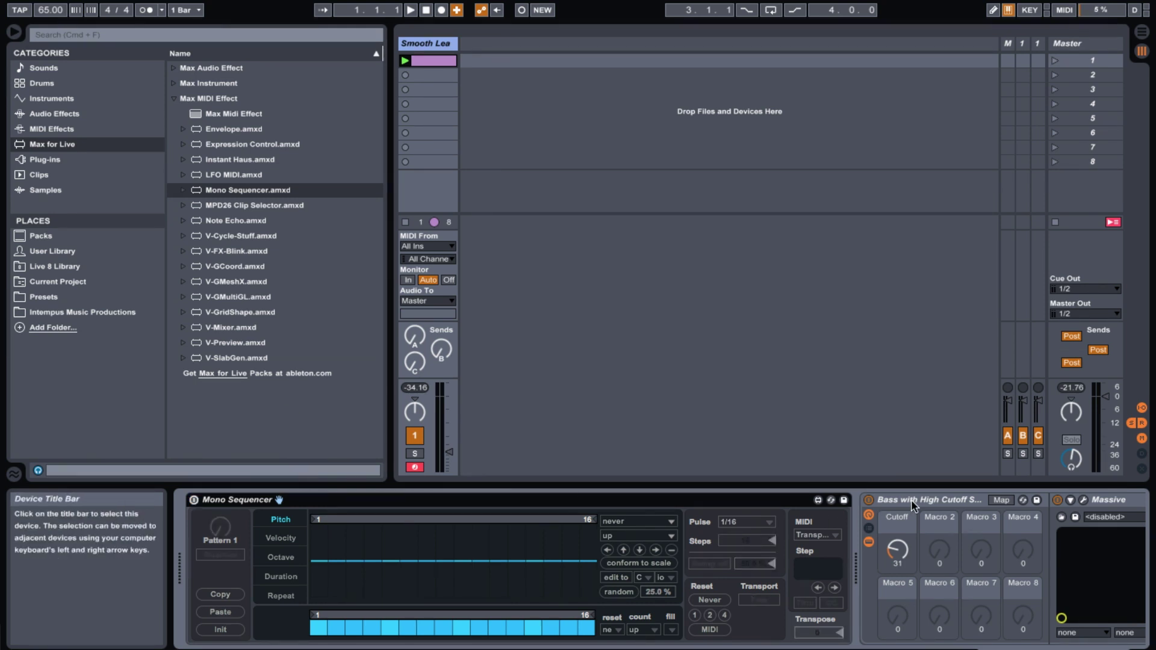
pyautogui.click(930, 500)
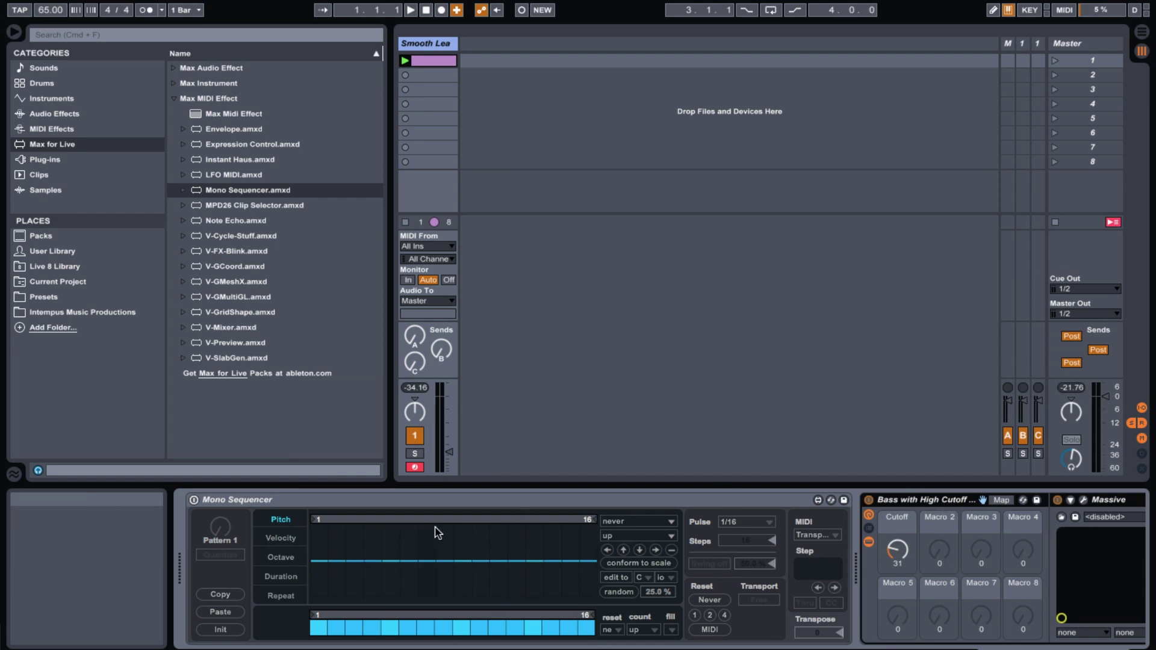
pyautogui.click(280, 502)
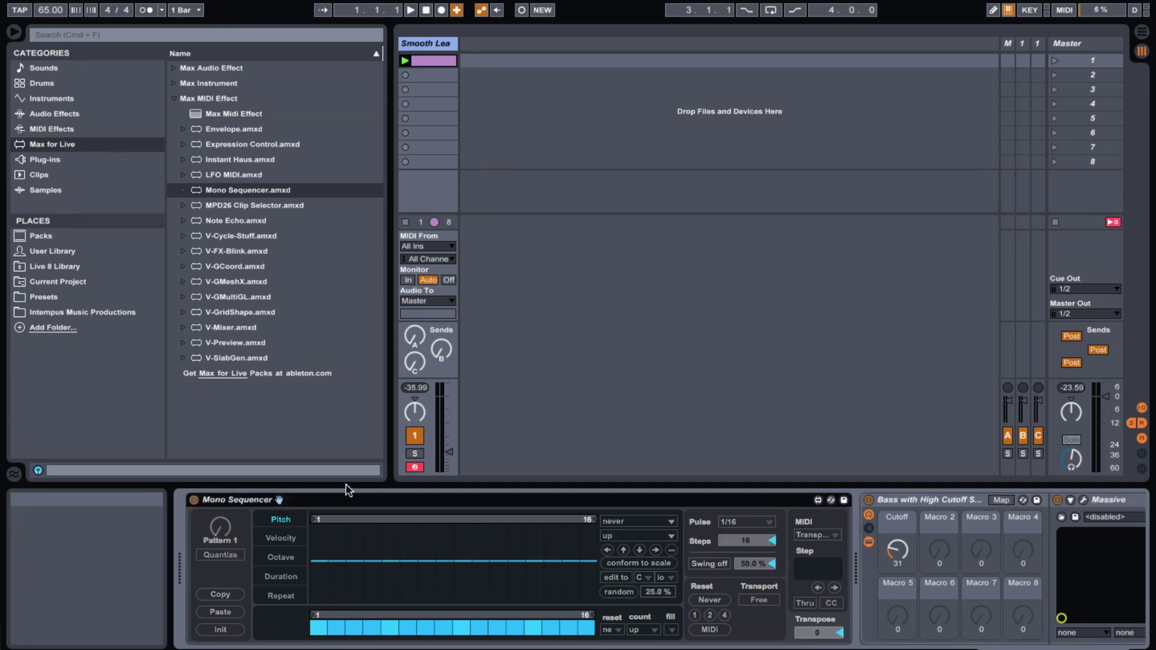
pyautogui.click(643, 578)
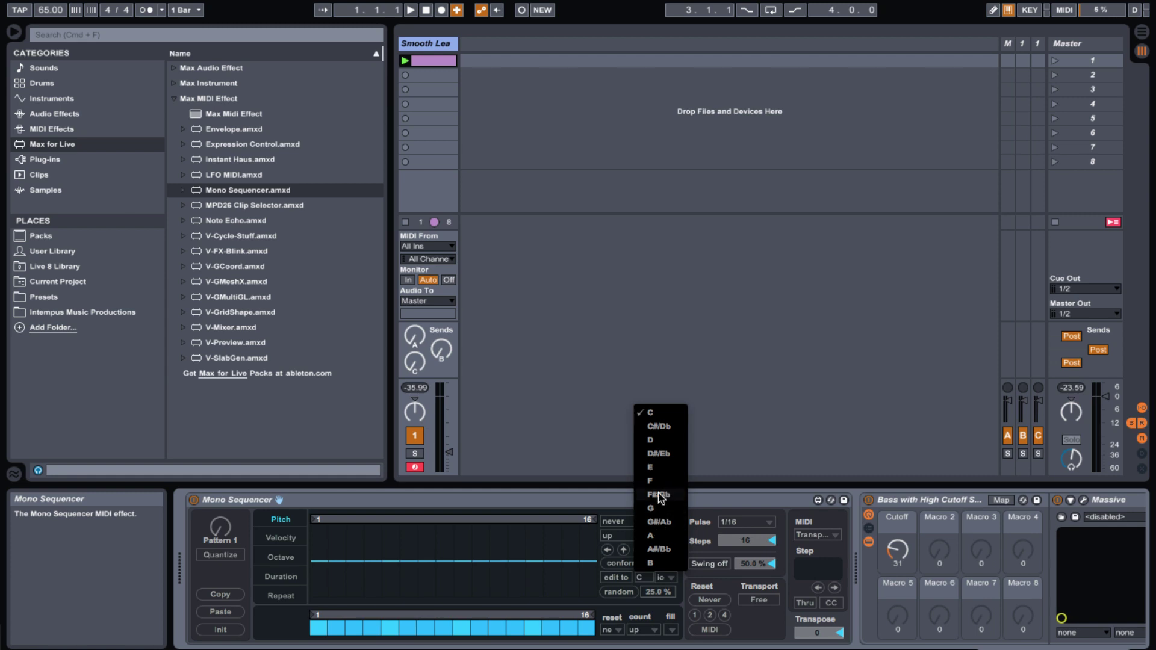
# - Choose F as the sequencer's root note and aeolian (minor) as its mode
pyautogui.click(653, 481)
pyautogui.click(664, 578)
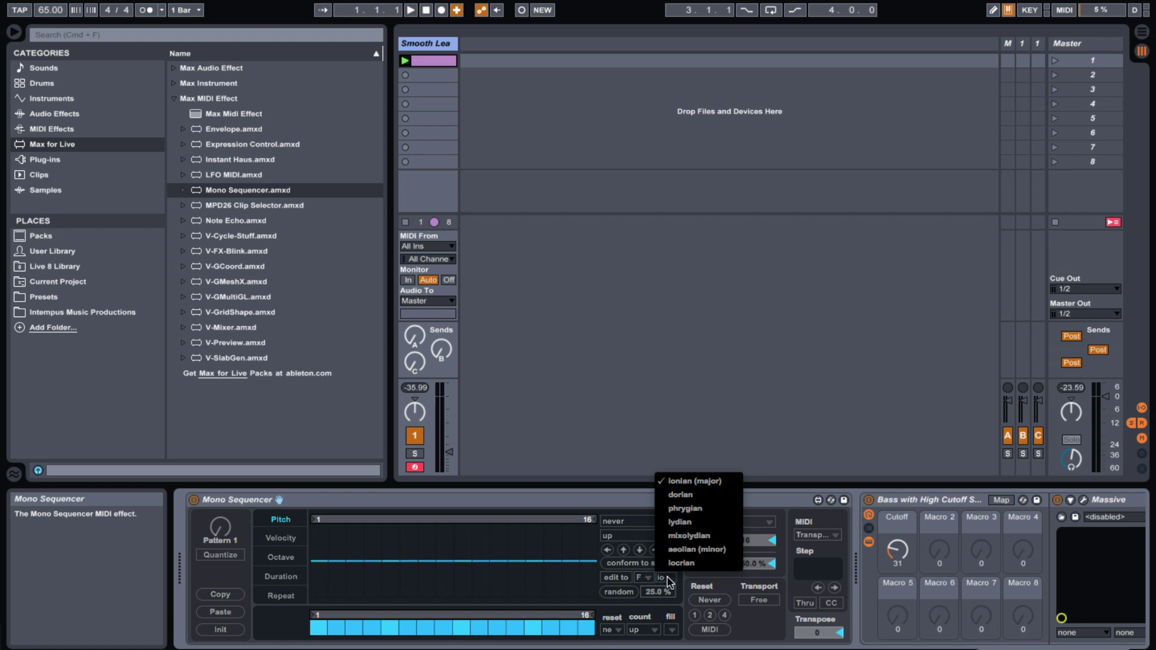
pyautogui.click(685, 551)
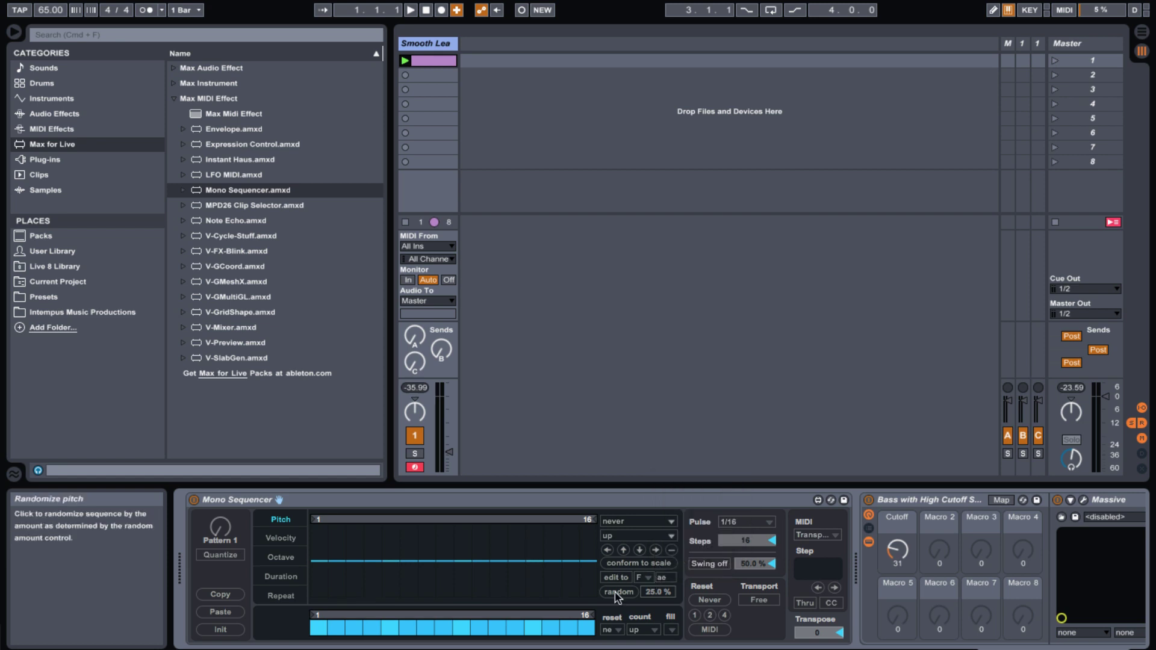
pyautogui.click(322, 559)
# - Randomize the 16-step pitch lane, raise the random amount to 40 %, and randomize again
pyautogui.moveTo(322, 559)
pyautogui.mouseDown()
pyautogui.moveTo(322, 548)
pyautogui.moveTo(323, 566)
pyautogui.moveTo(323, 555)
pyautogui.moveTo(338, 561)
pyautogui.mouseUp()
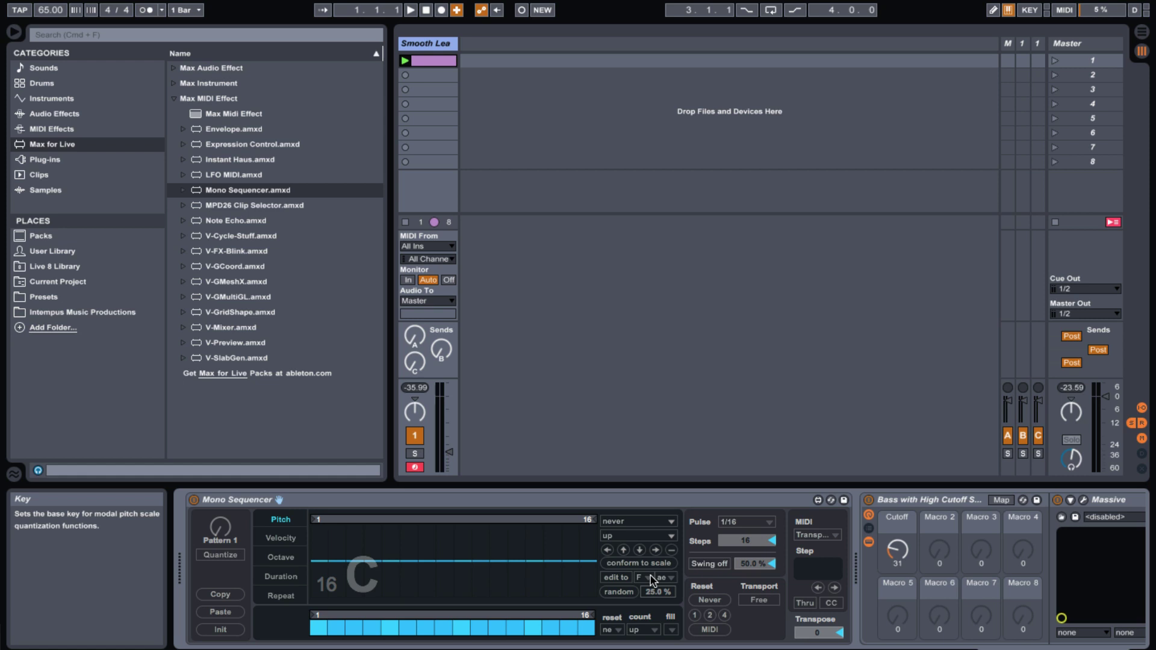
pyautogui.click(620, 593)
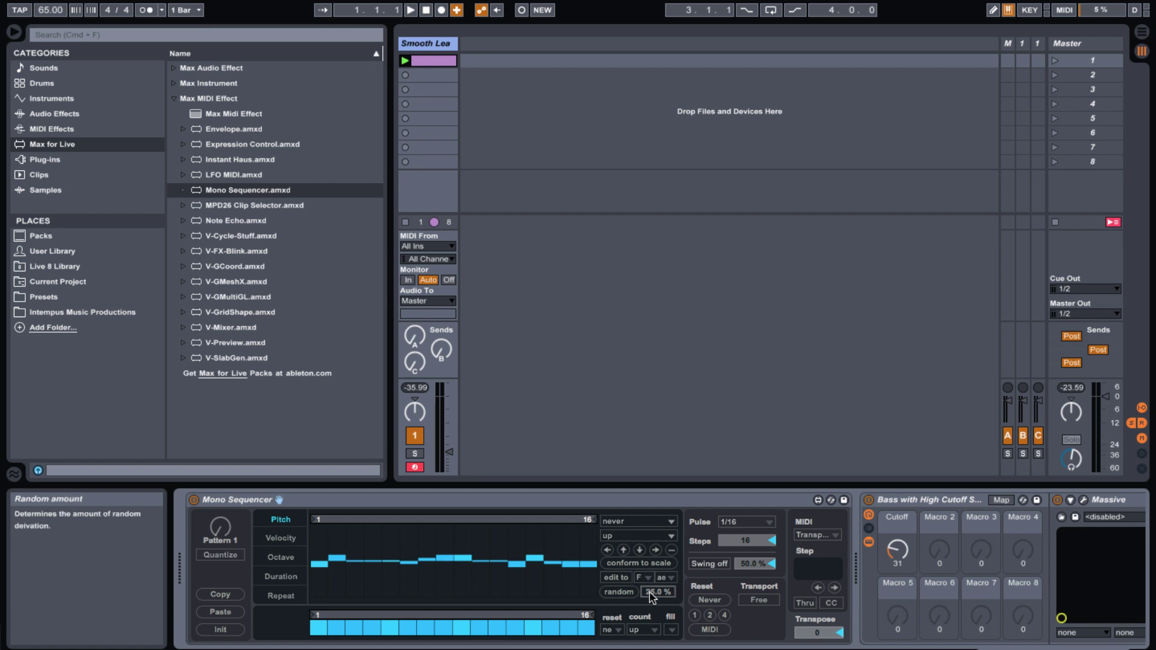
pyautogui.moveTo(651, 596); pyautogui.dragTo(651, 595)
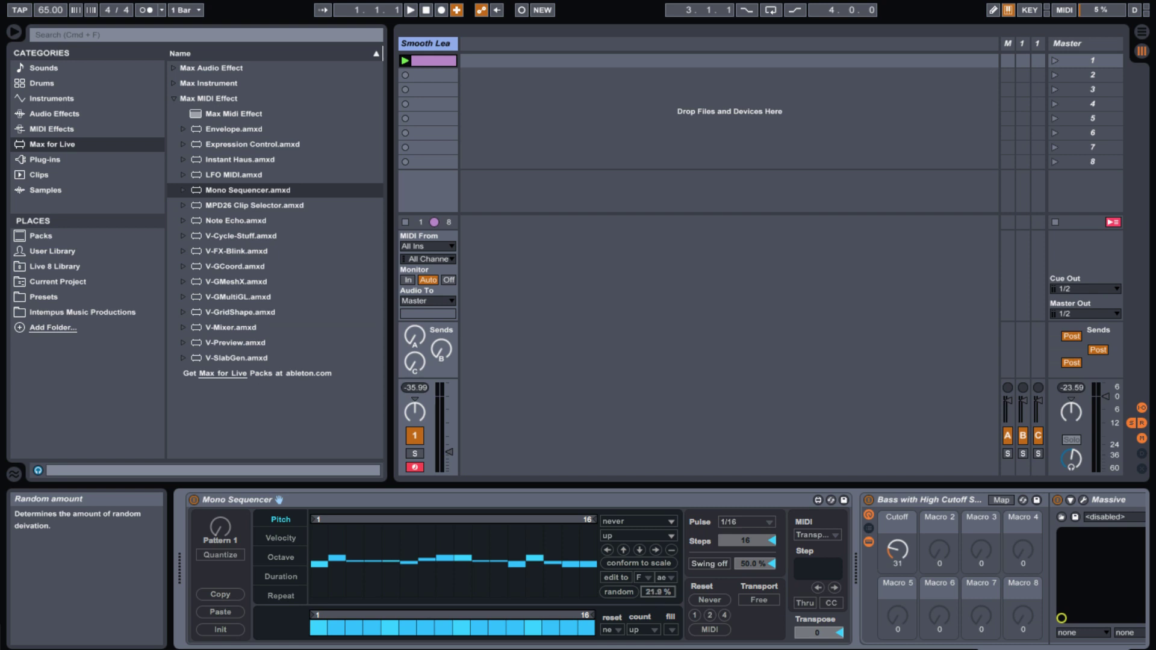
pyautogui.click(619, 593)
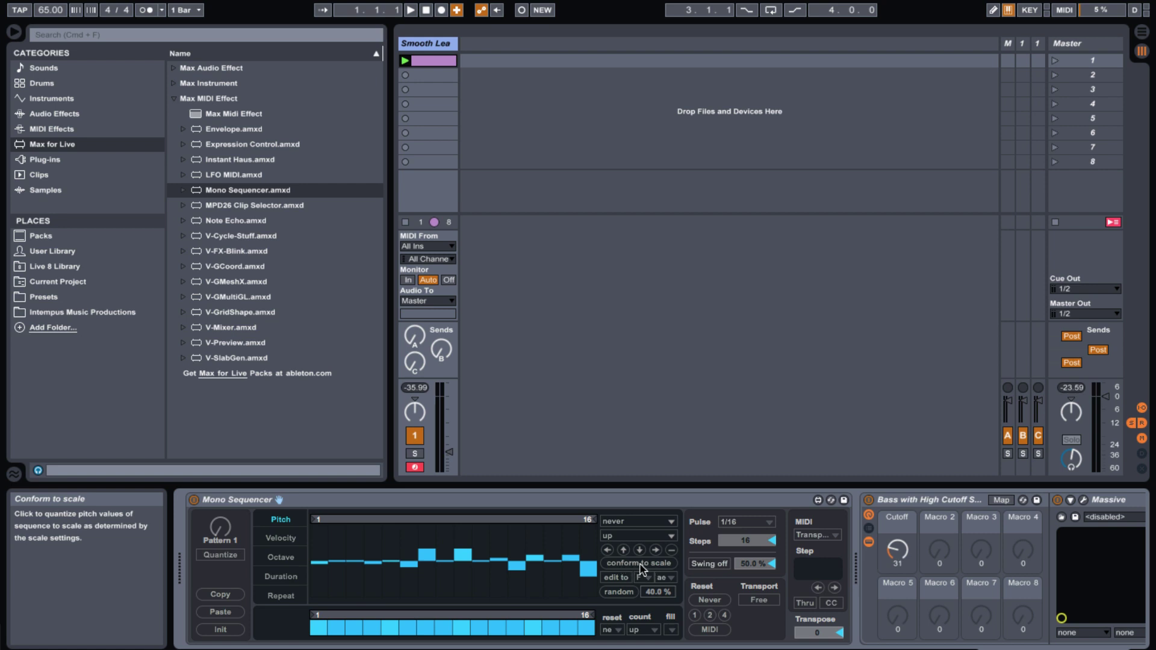
pyautogui.click(642, 568)
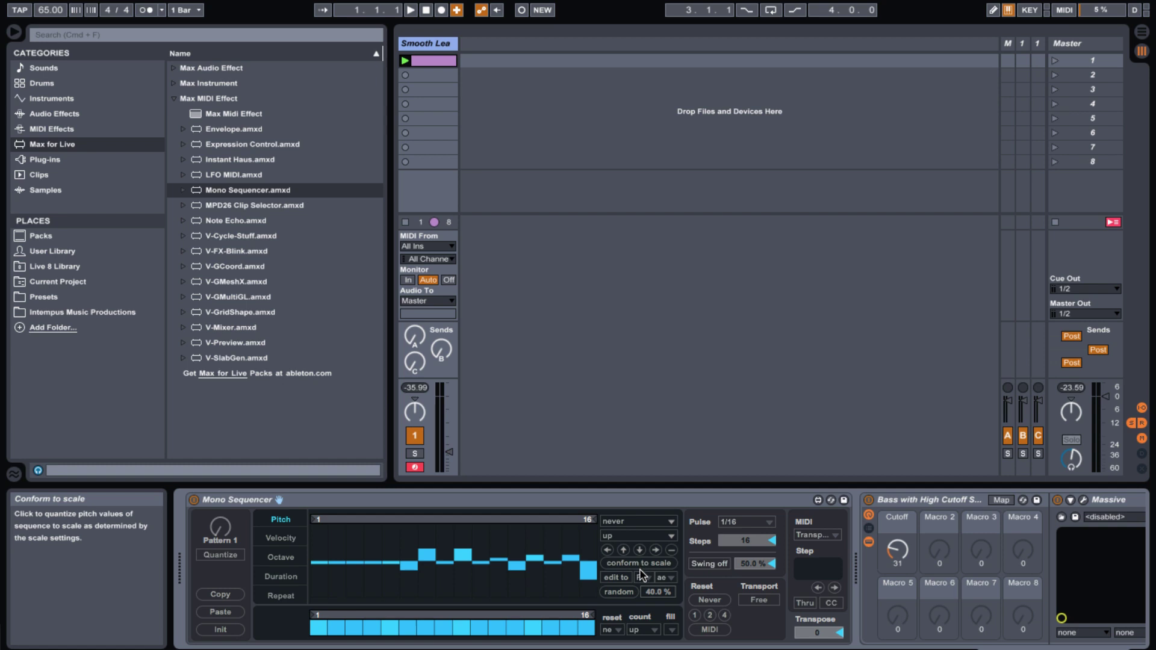
# - Confirm the root note stays F and play the Smooth Lead clip to hear the melody
pyautogui.click(646, 579)
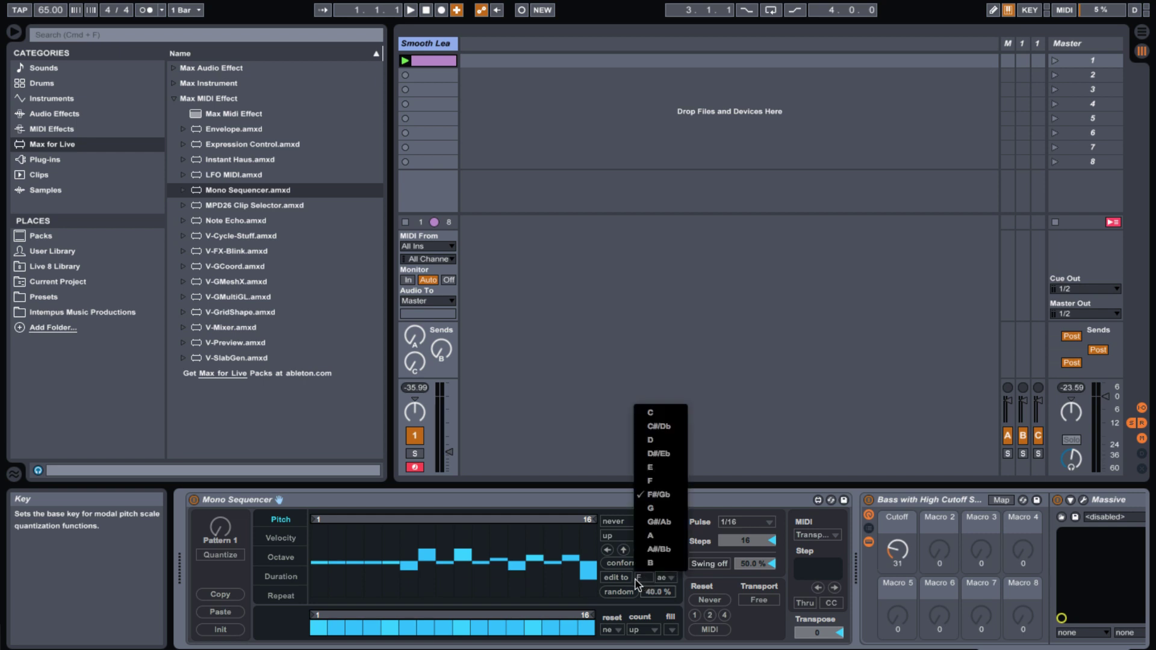
pyautogui.click(523, 507)
pyautogui.click(523, 508)
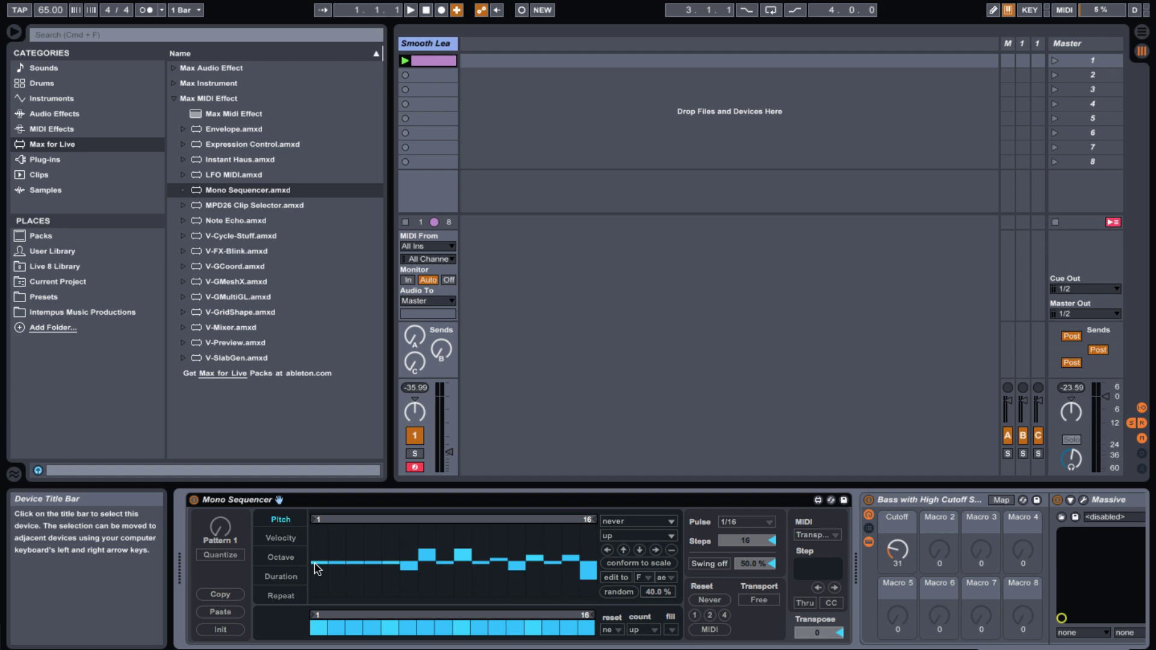
pyautogui.press('space')
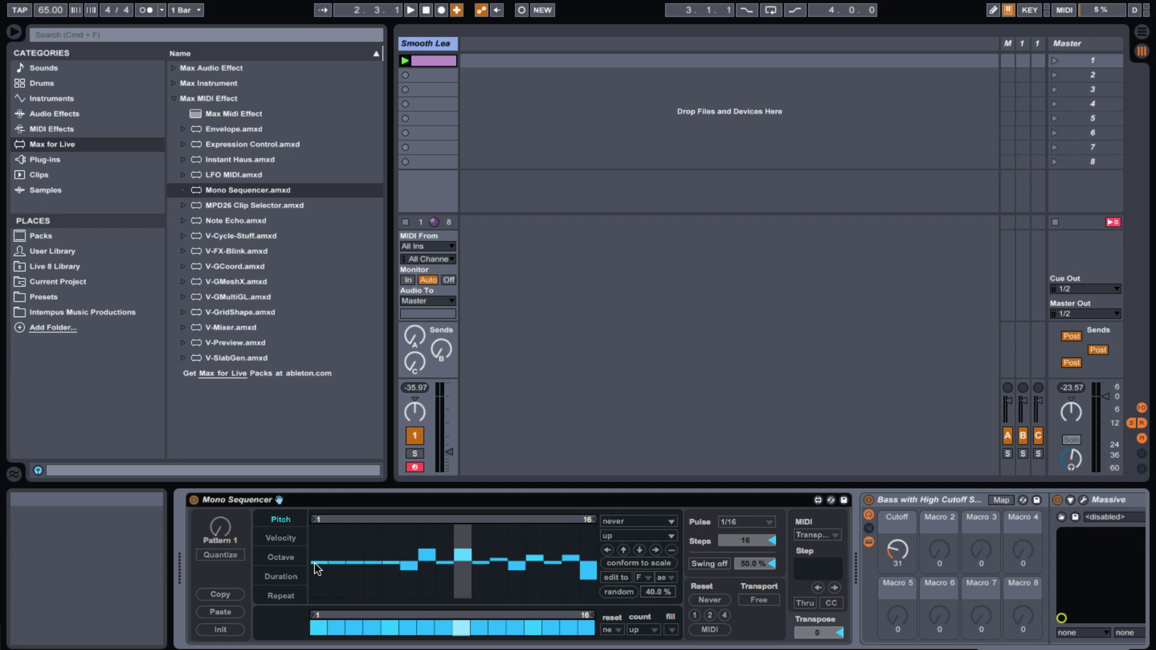
# - Switch the sequencer's Transport from Free to Sync, restart playback, and turn off step 4
pyautogui.press('space')
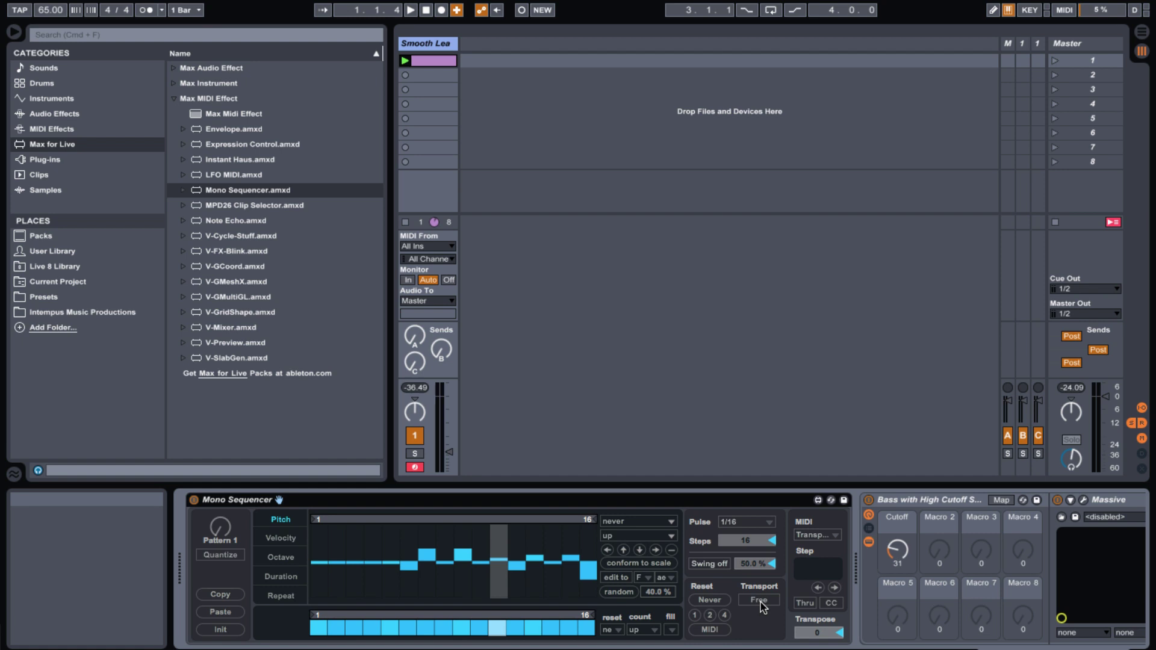
pyautogui.click(758, 600)
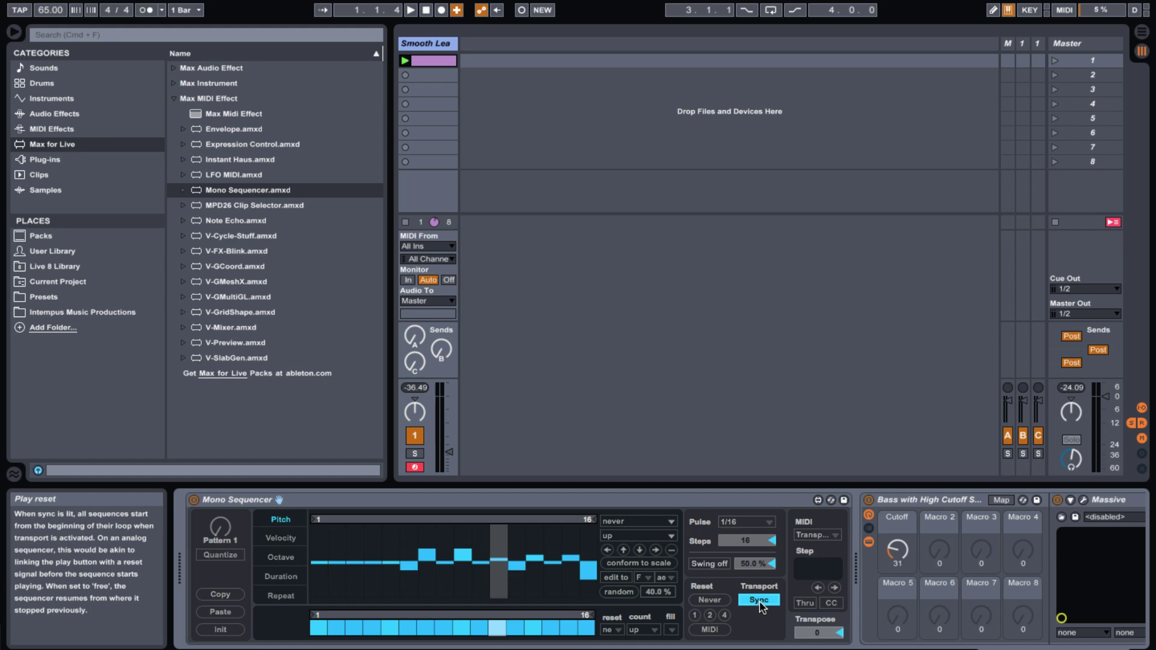
pyautogui.press('space')
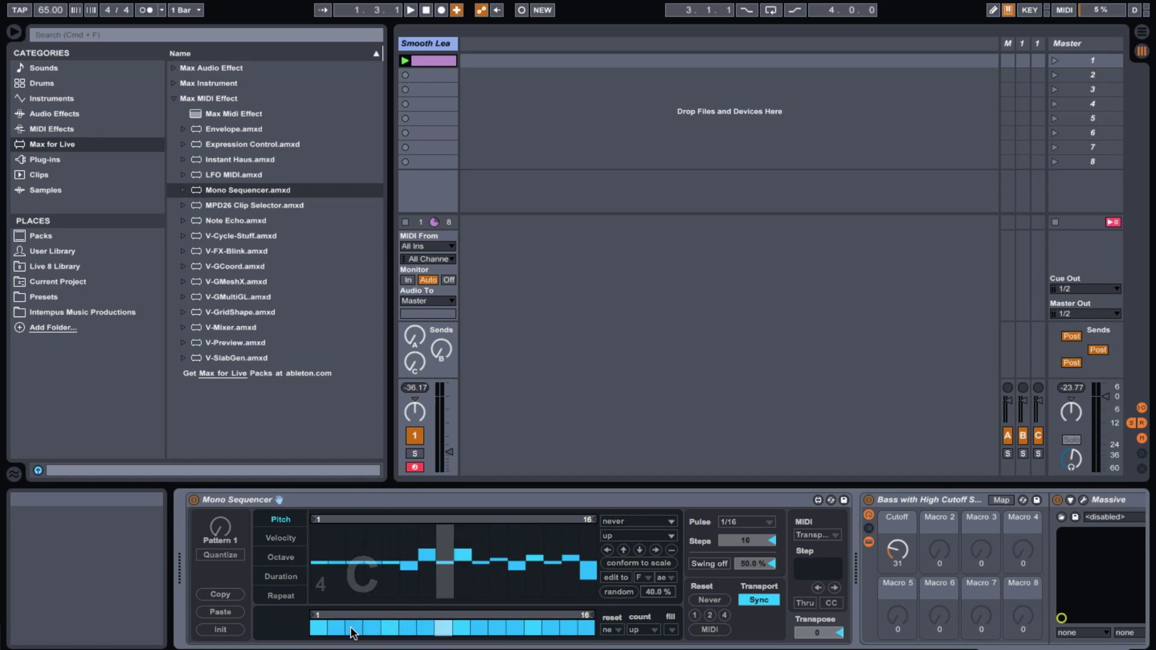
pyautogui.click(373, 629)
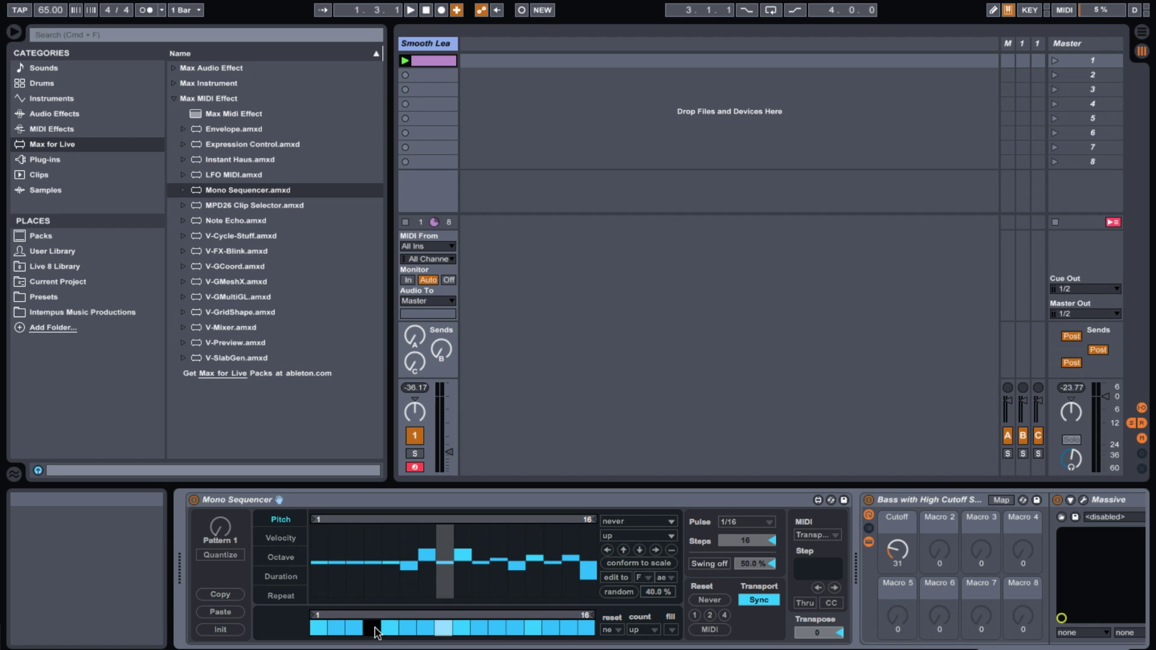
# - Turn off steps 6 and 8, then play and stop to hear the new rests
pyautogui.click(407, 629)
pyautogui.click(443, 629)
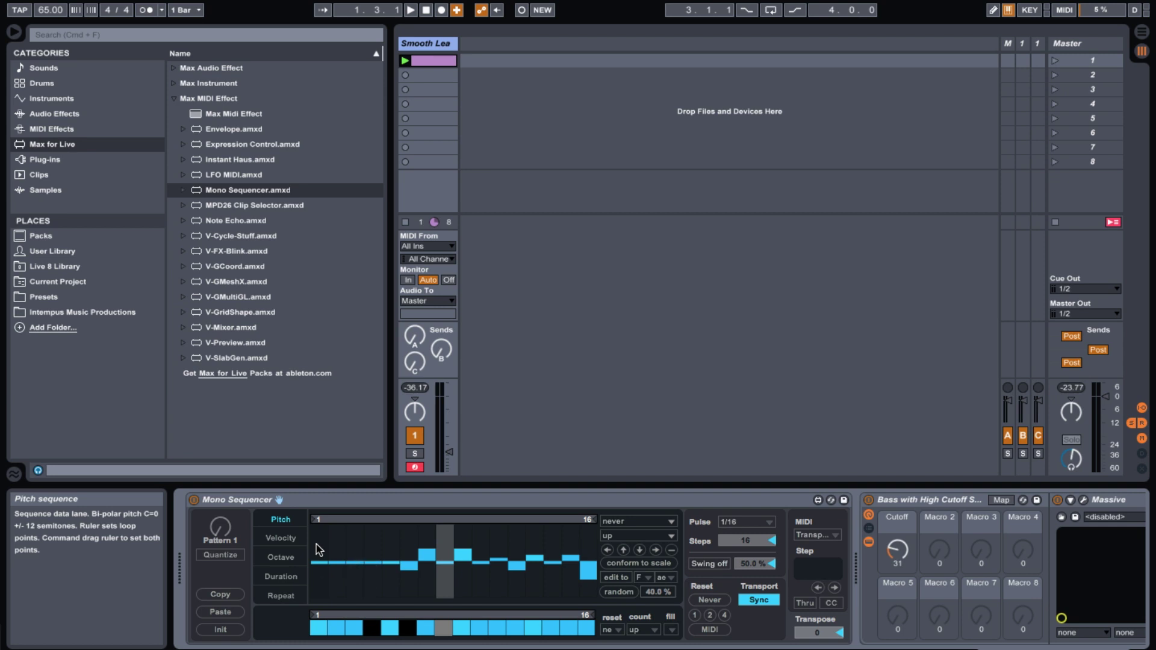
pyautogui.press('space')
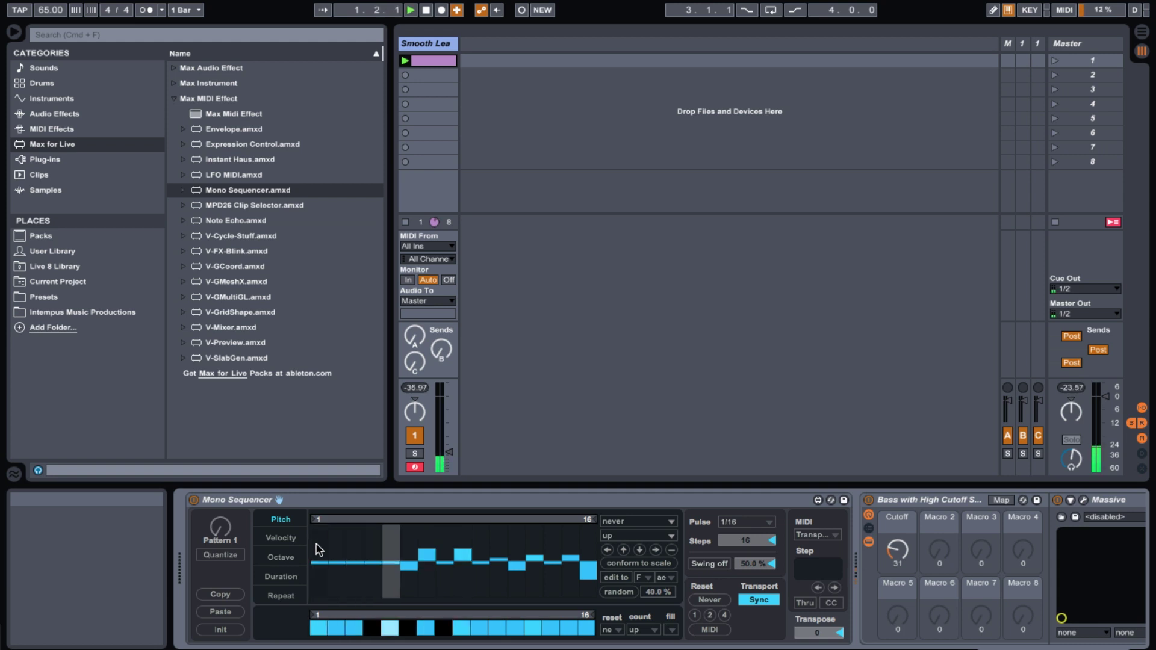
pyautogui.press('space')
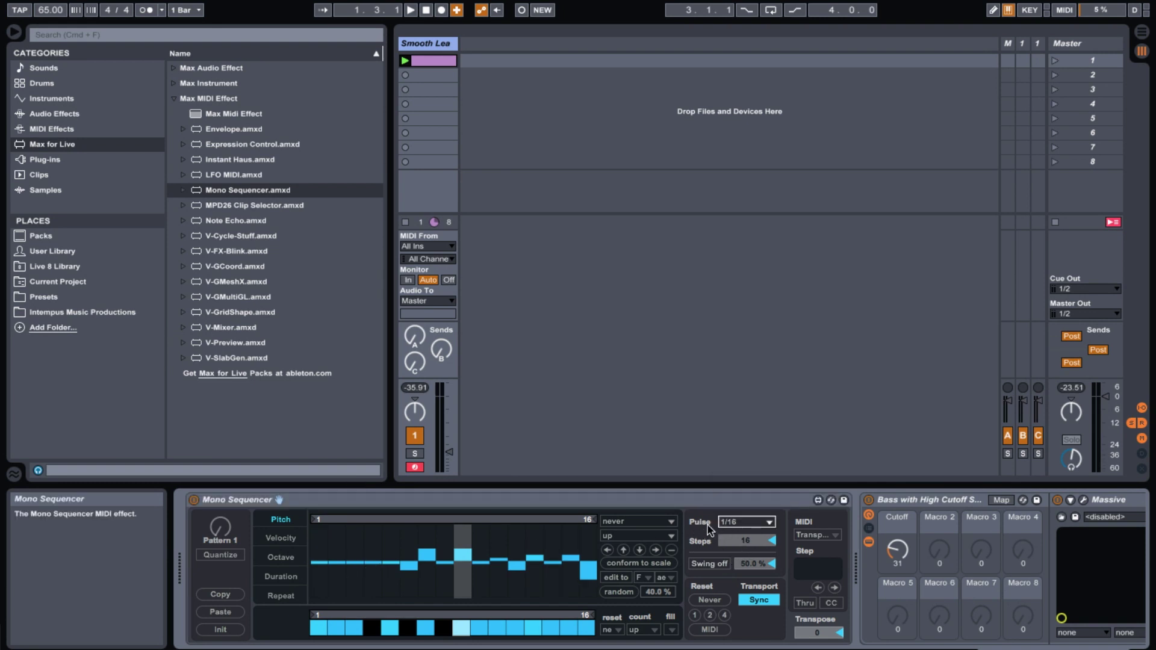
# - Keep pulse at 1/16, try 8 steps then return to 16, and lower swing to 8 %
pyautogui.click(750, 529)
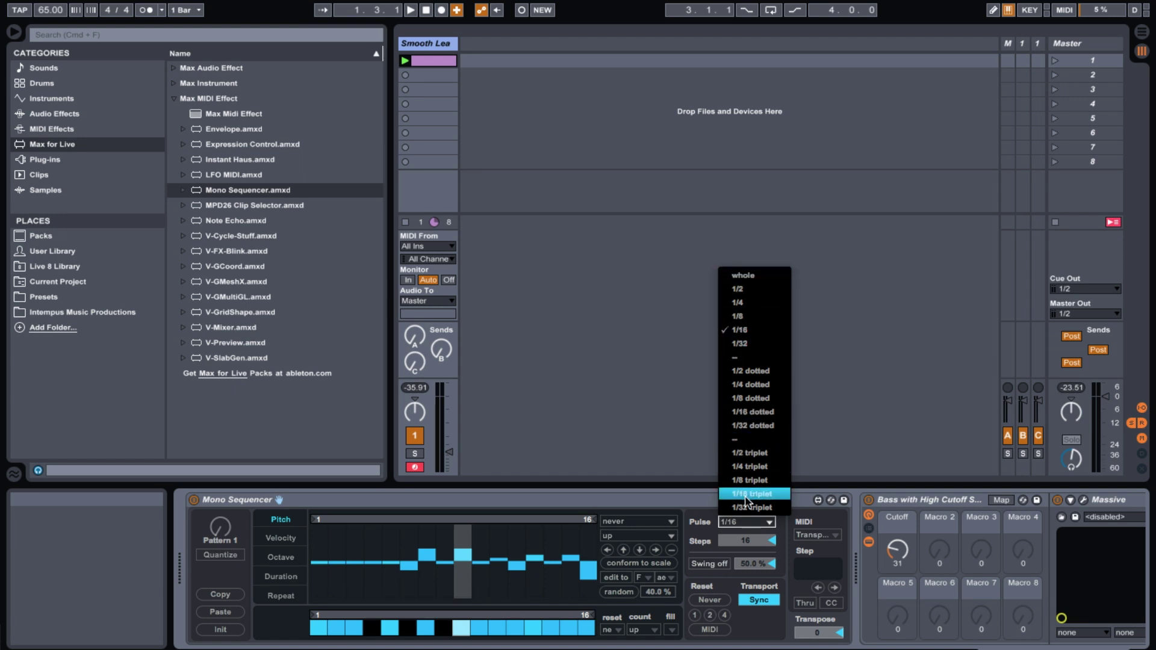
pyautogui.click(711, 506)
pyautogui.click(732, 521)
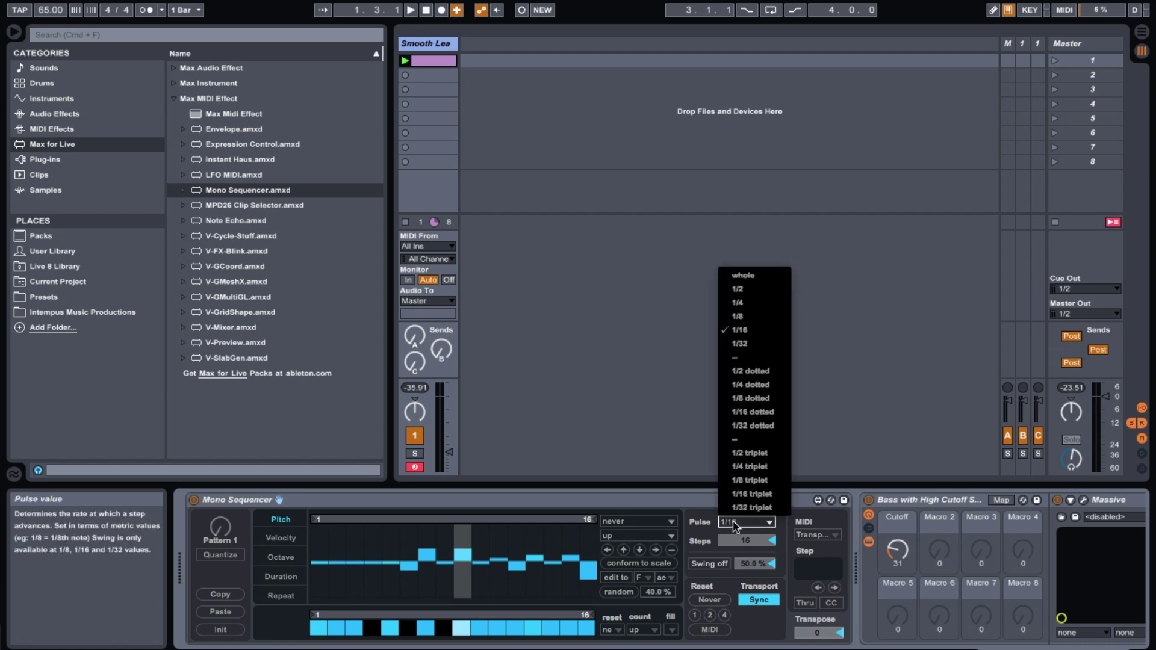
pyautogui.click(711, 518)
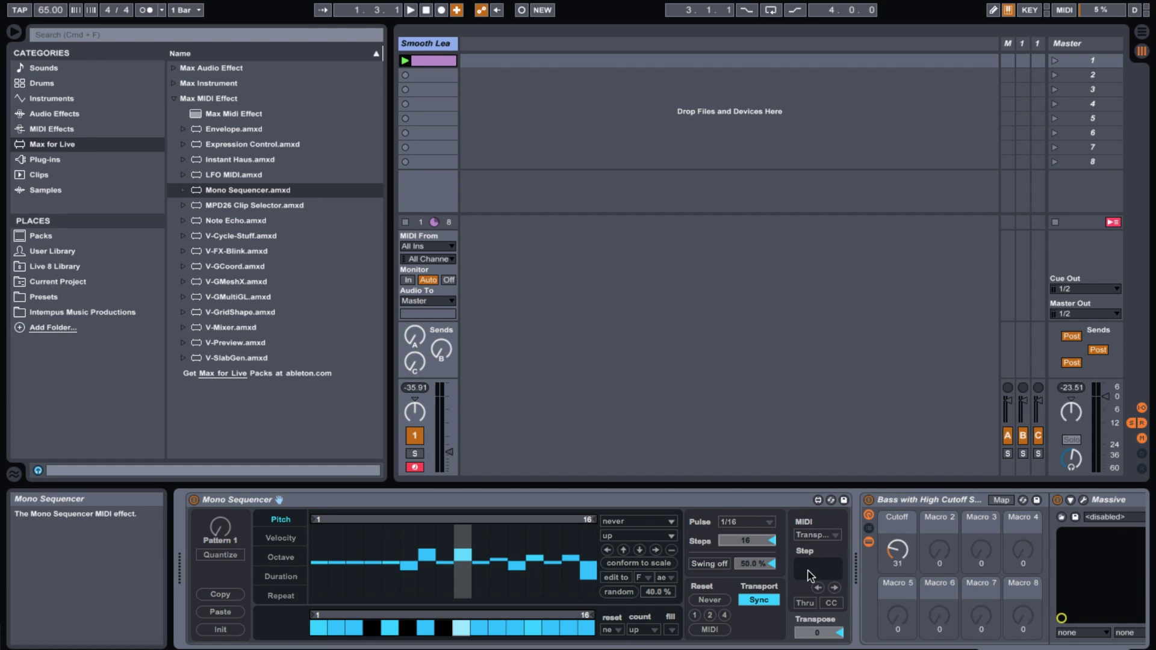
pyautogui.write('8')
pyautogui.press('Return')
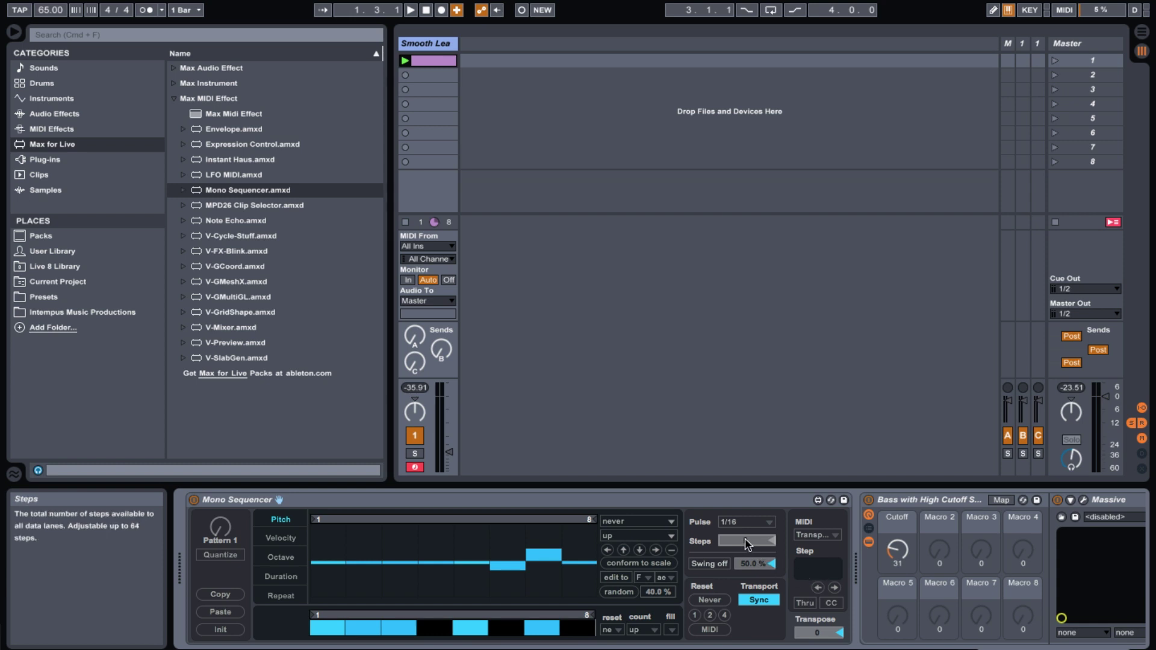
pyautogui.write('16')
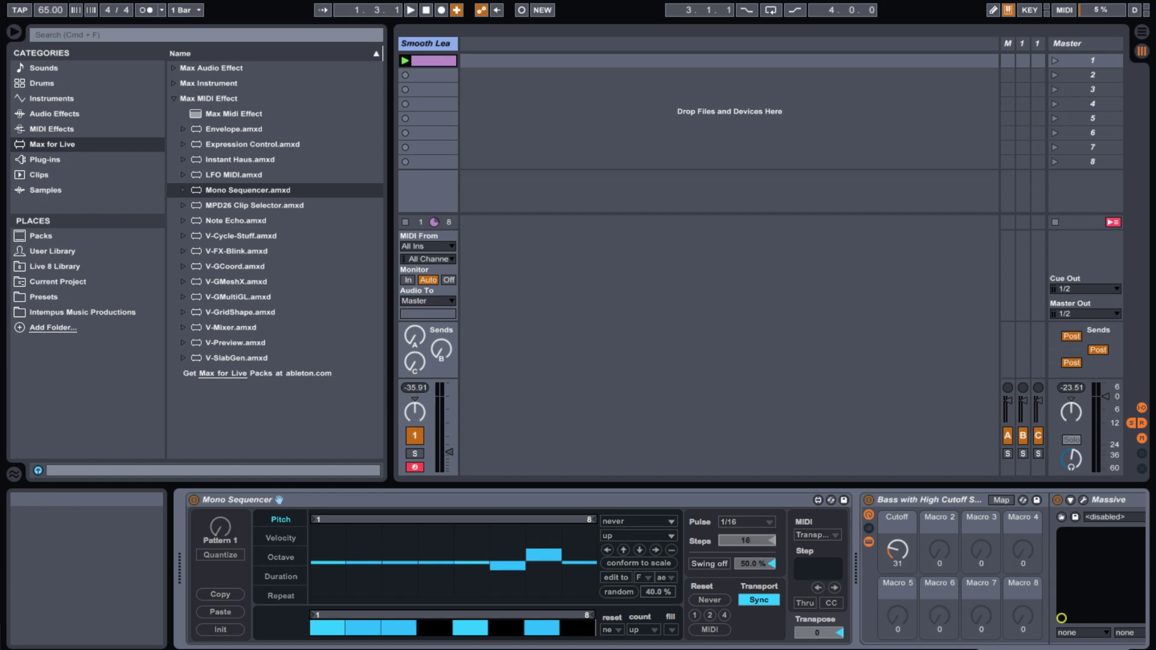
pyautogui.press('Return')
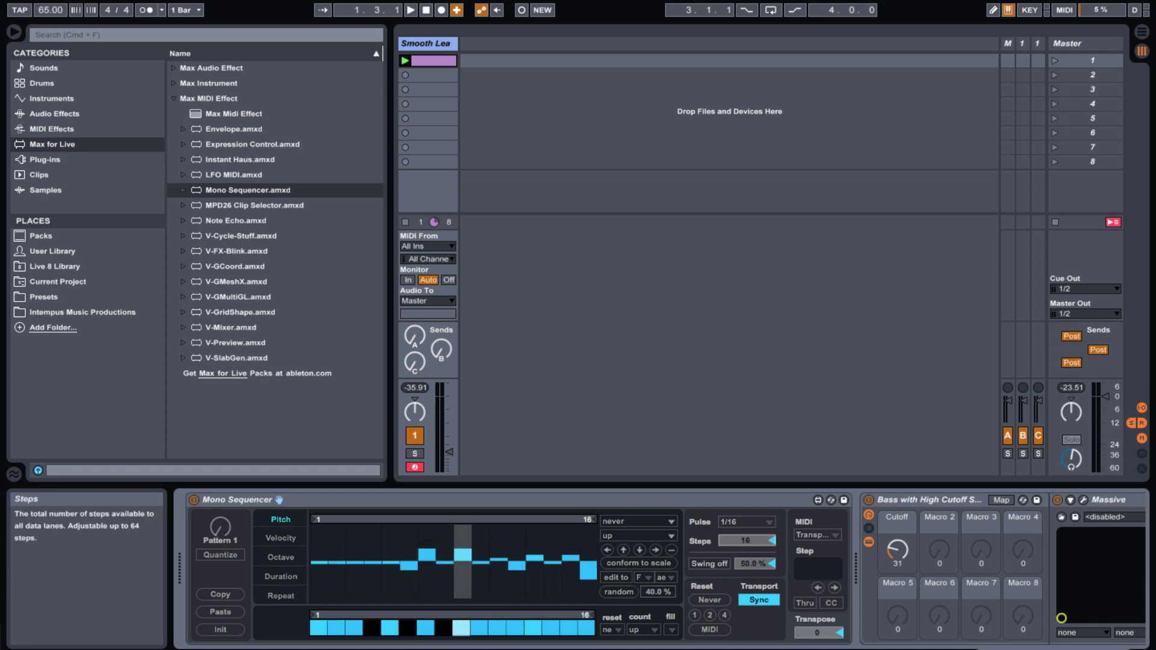
pyautogui.click(708, 567)
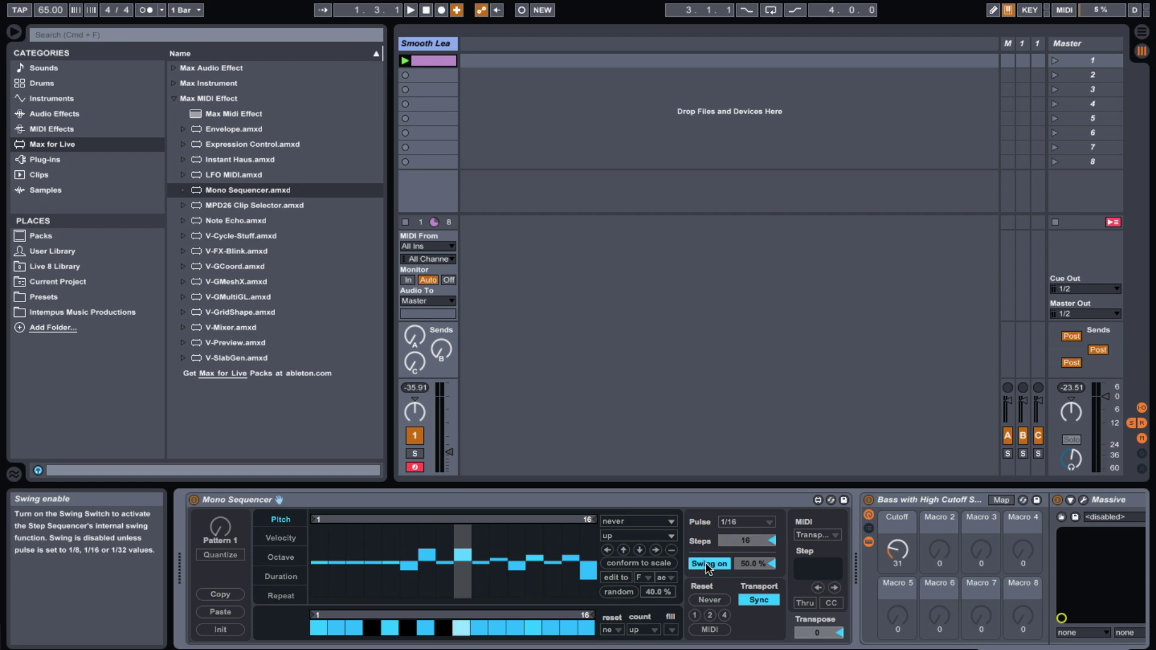
pyautogui.moveTo(749, 564); pyautogui.dragTo(747, 602)
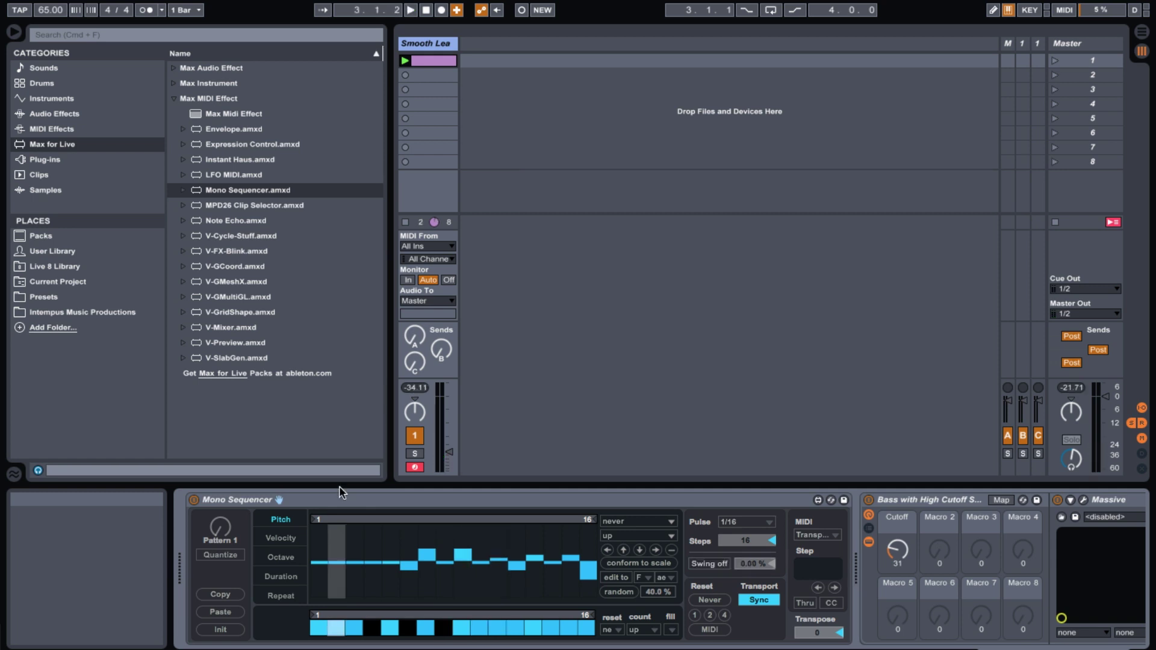
# - Look through the Velocity, Octave, Duration and Repeat lanes, ending back on Velocity
pyautogui.click(284, 539)
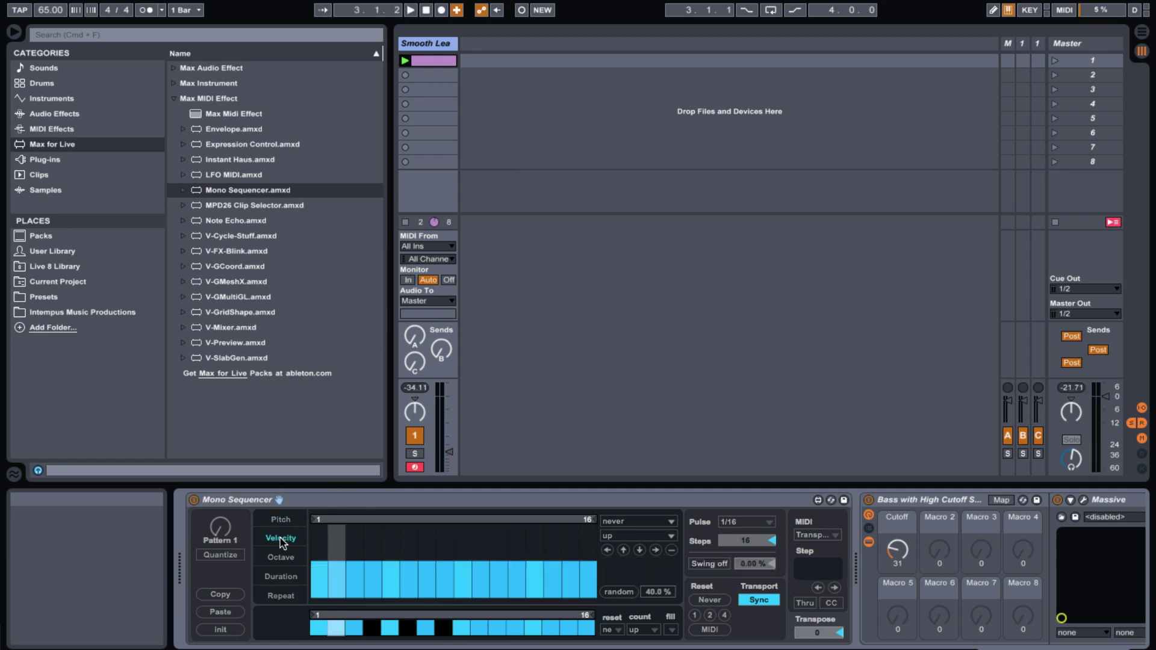
pyautogui.click(279, 557)
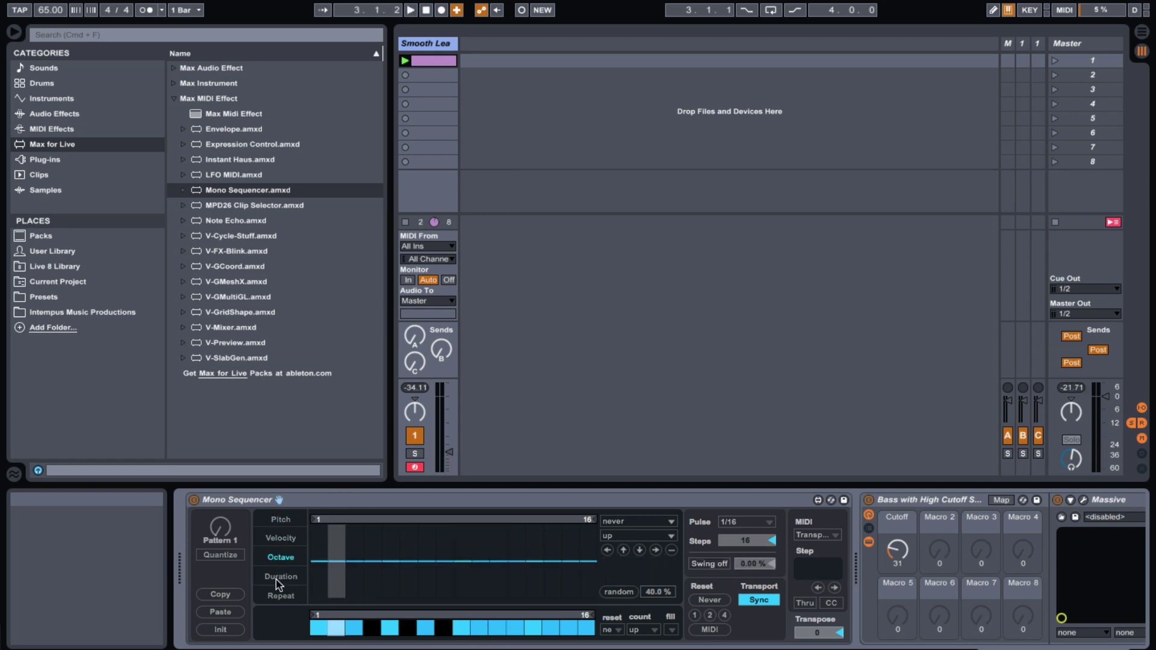
pyautogui.click(279, 580)
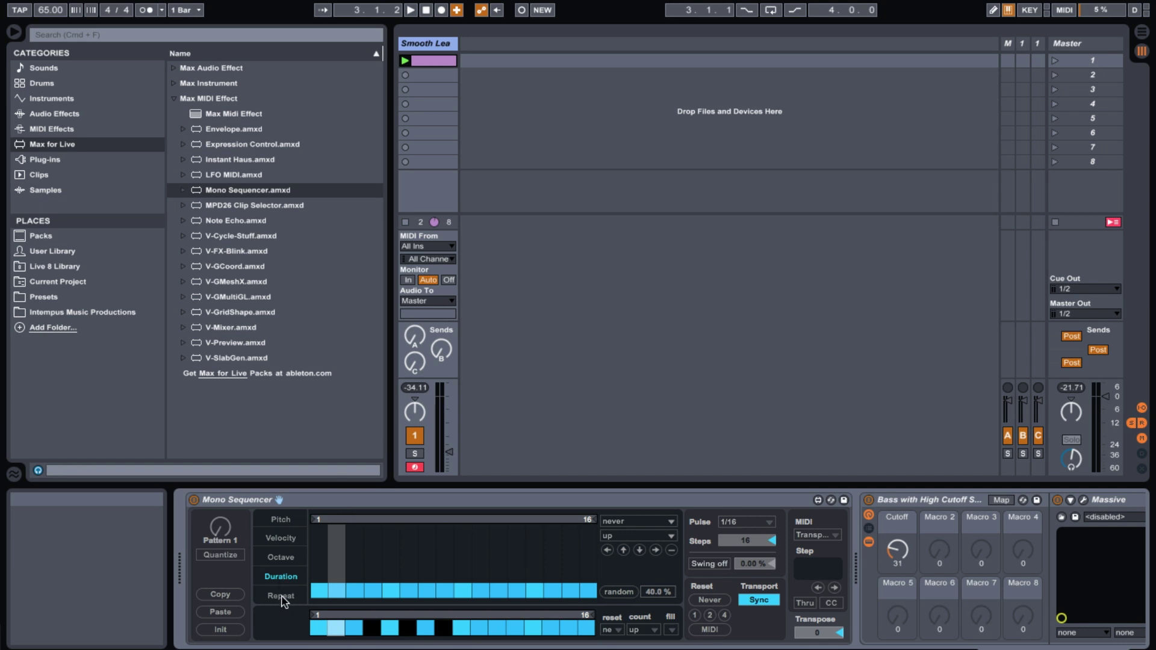
pyautogui.click(281, 597)
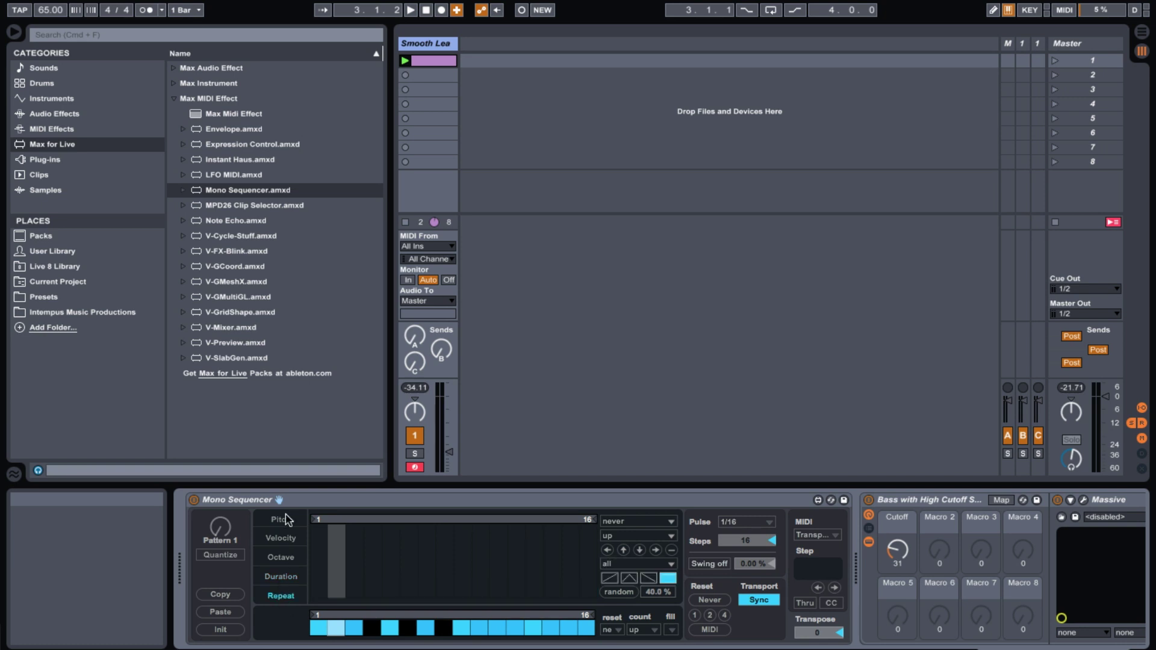
pyautogui.click(282, 538)
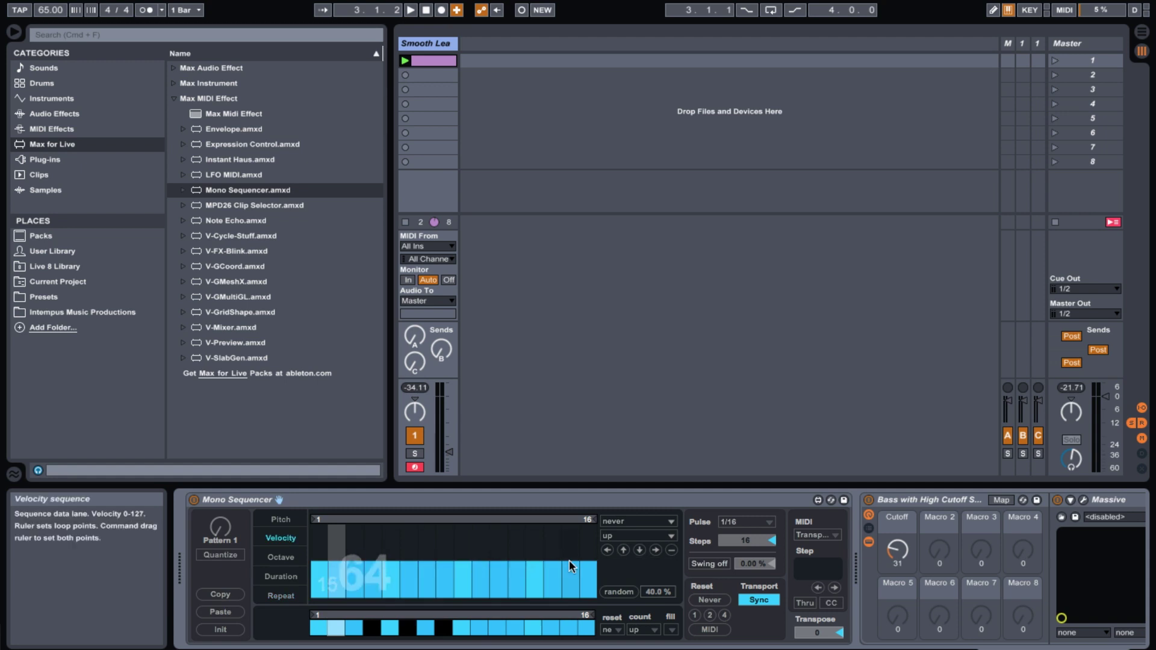
# - Set step 2's velocity to 63, then randomize velocities across all 16 steps
pyautogui.click(339, 565)
pyautogui.moveTo(339, 563); pyautogui.dragTo(339, 560)
pyautogui.click(614, 593)
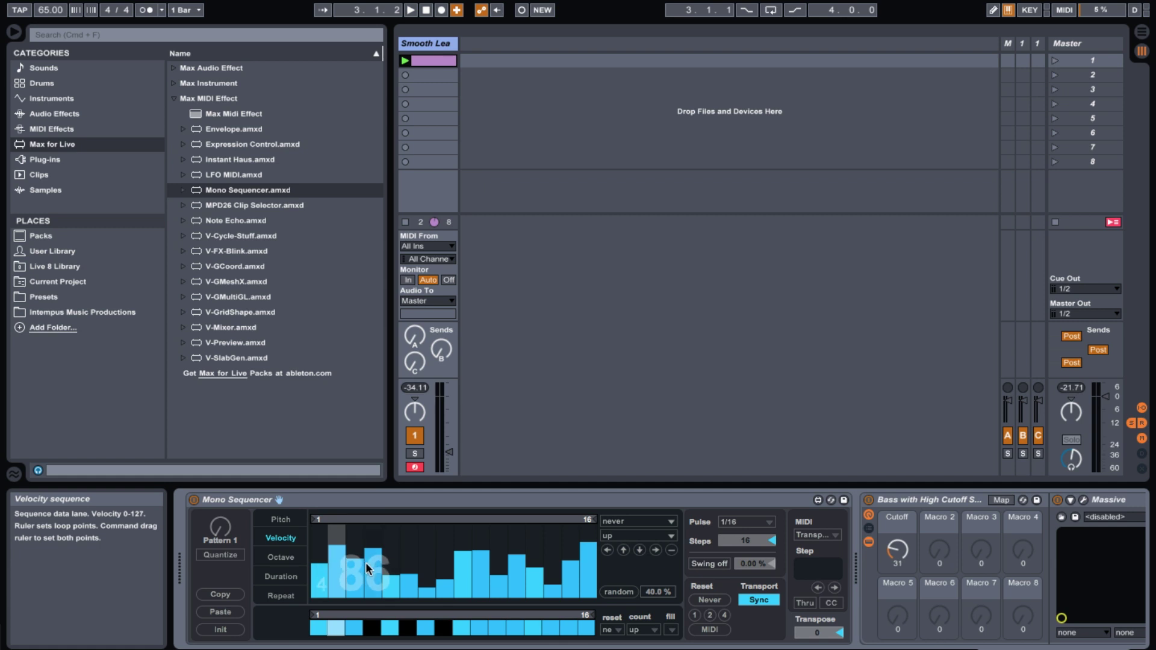
pyautogui.click(279, 559)
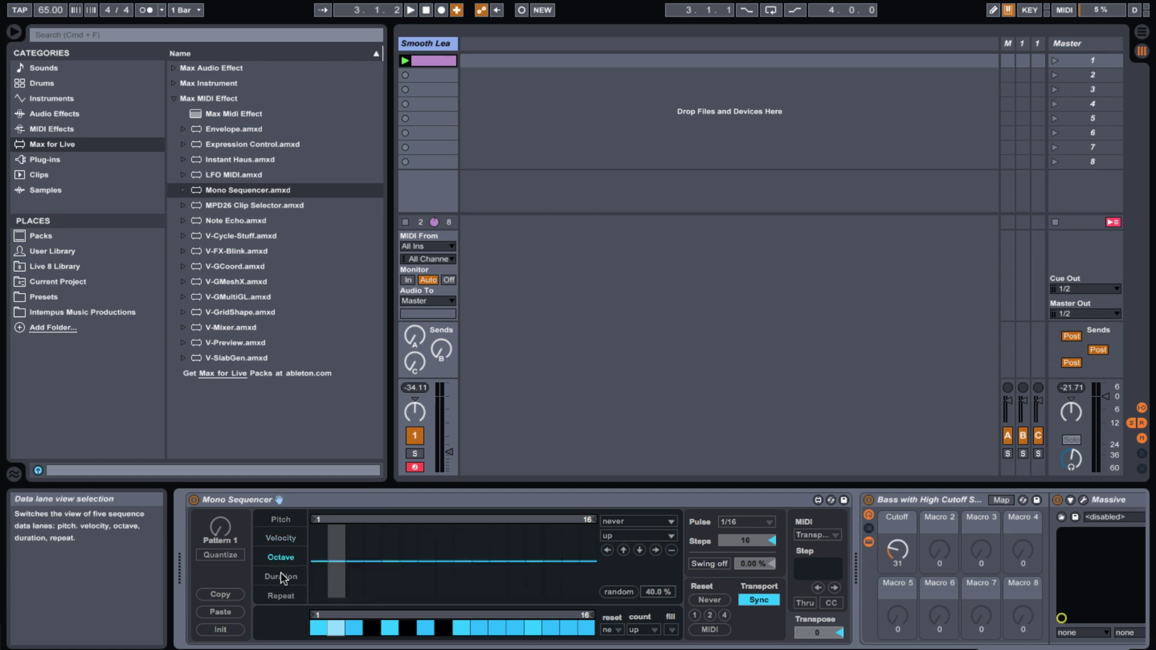
# - Randomize the Duration lane and the Repeat lane, then play the clip
pyautogui.click(283, 577)
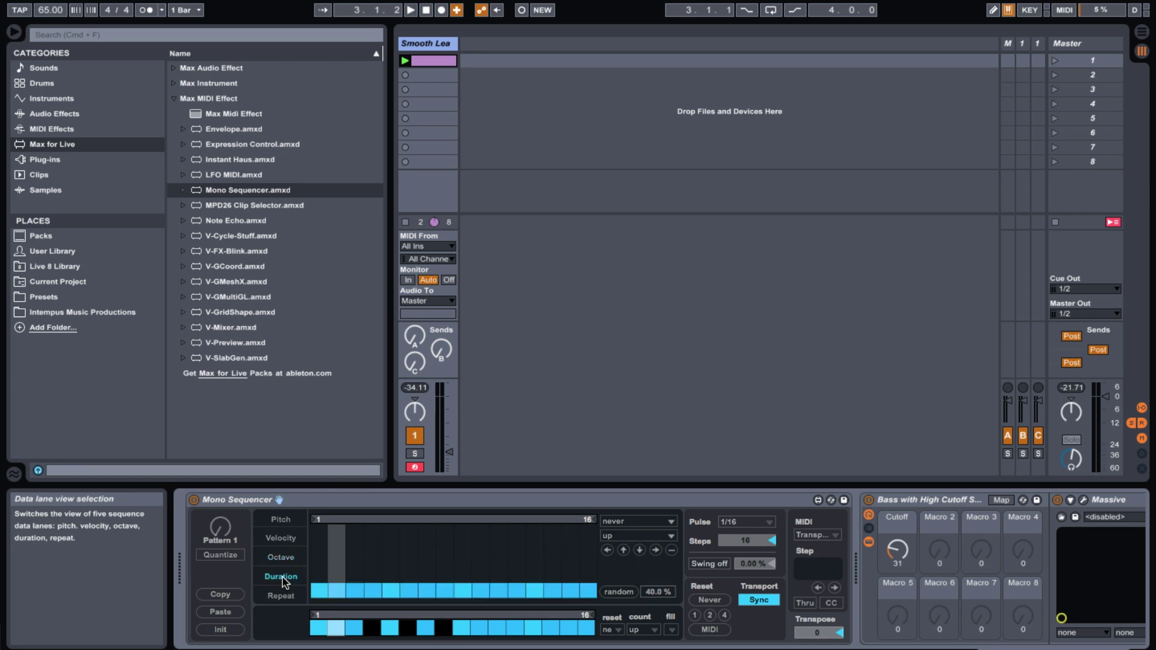
pyautogui.click(620, 593)
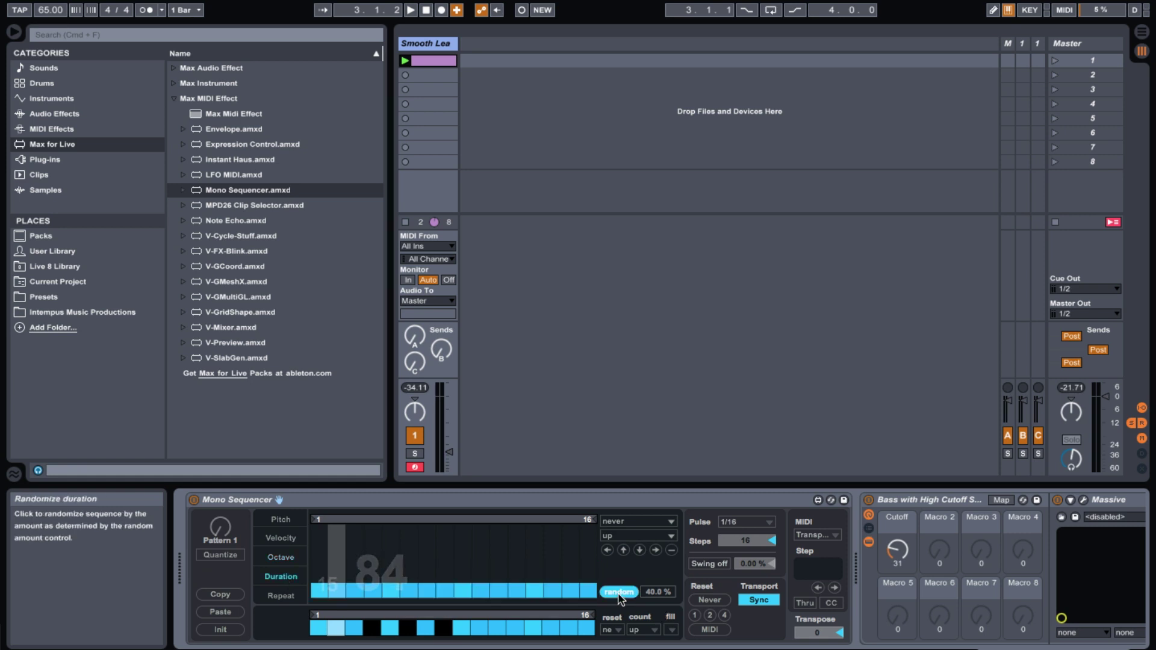
pyautogui.click(282, 597)
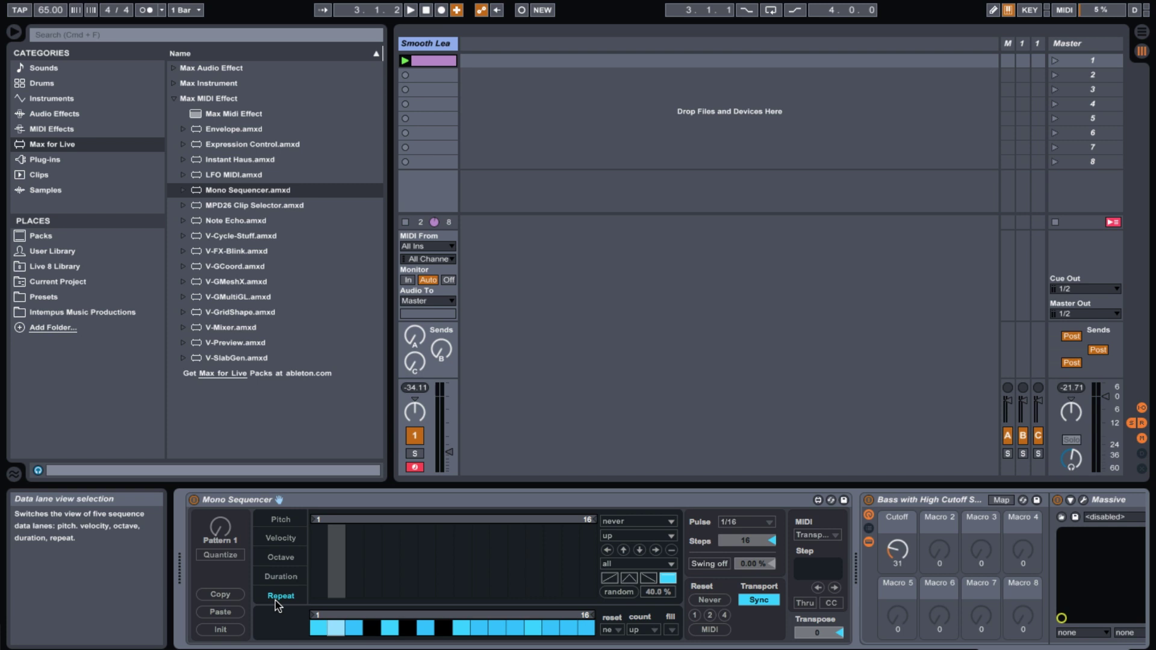
pyautogui.click(619, 592)
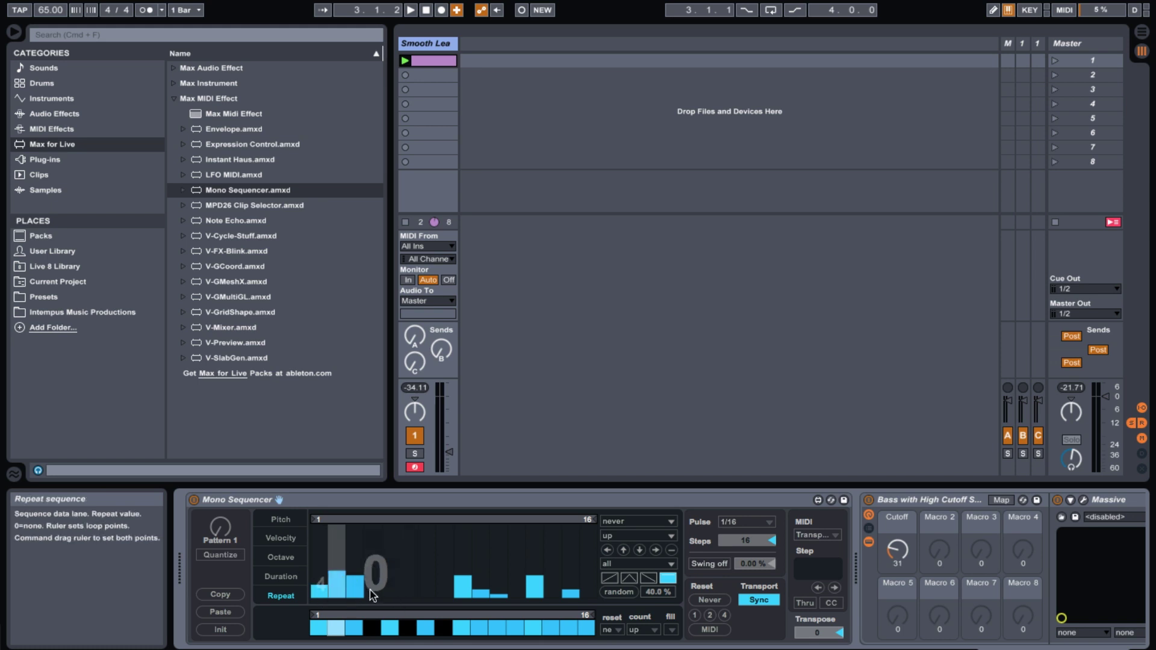
pyautogui.press('space')
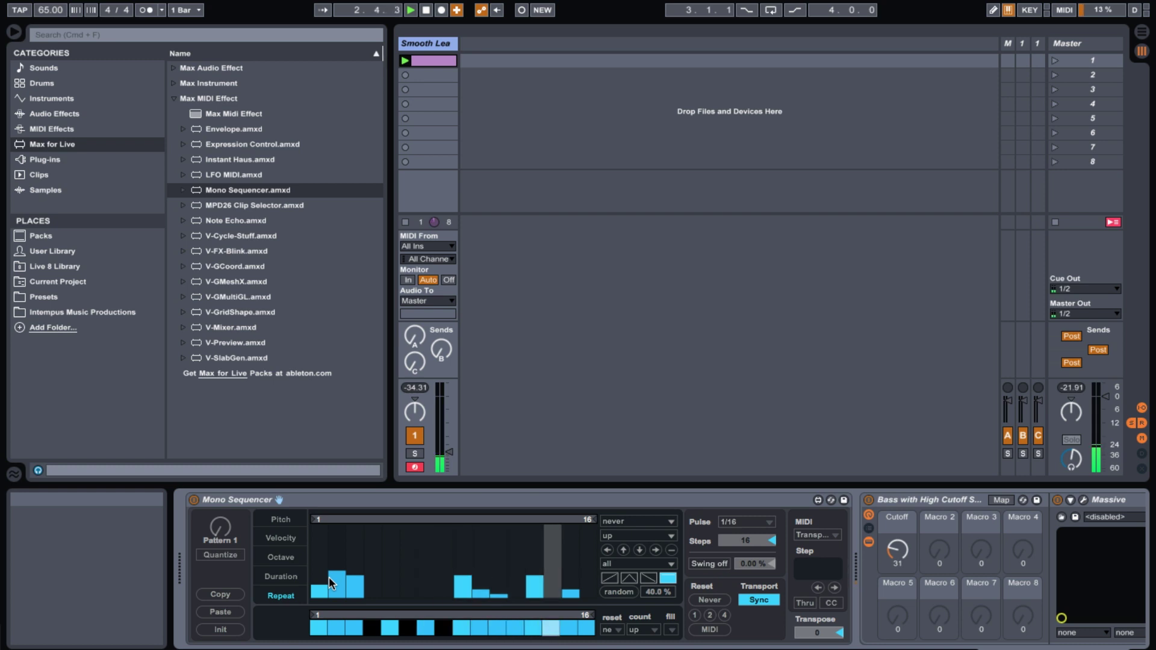
# - Show the Mono Sequencer's pitch lane, then turn the Pattern knob to blank Pattern 12
pyautogui.click(280, 520)
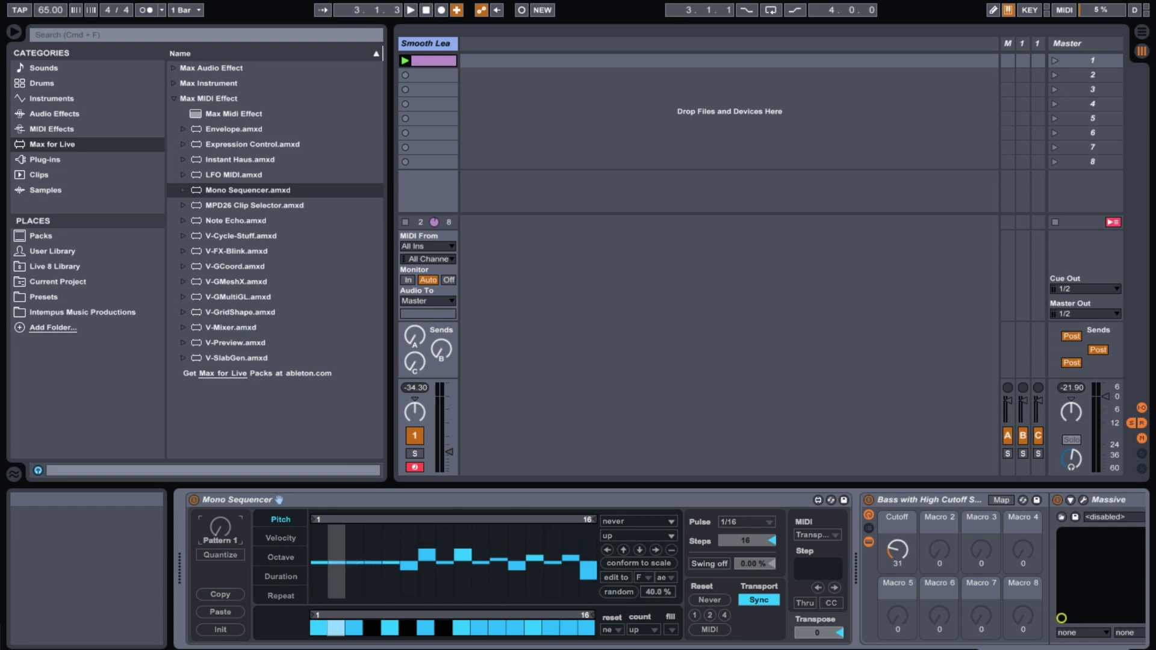
pyautogui.moveTo(224, 533); pyautogui.dragTo(224, 513)
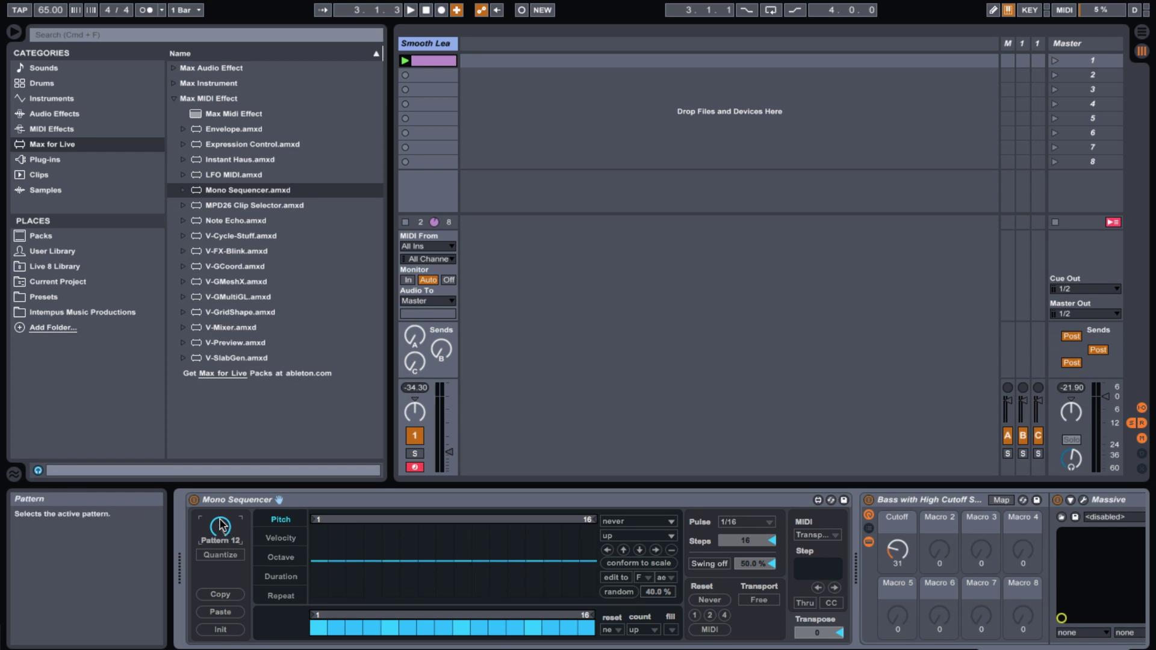
# - Switch to Pattern 2, randomize its pitches, and randomize velocities at a 28.9% amount
pyautogui.moveTo(221, 525)
pyautogui.mouseDown()
pyautogui.moveTo(222, 545)
pyautogui.moveTo(222, 531)
pyautogui.mouseUp()
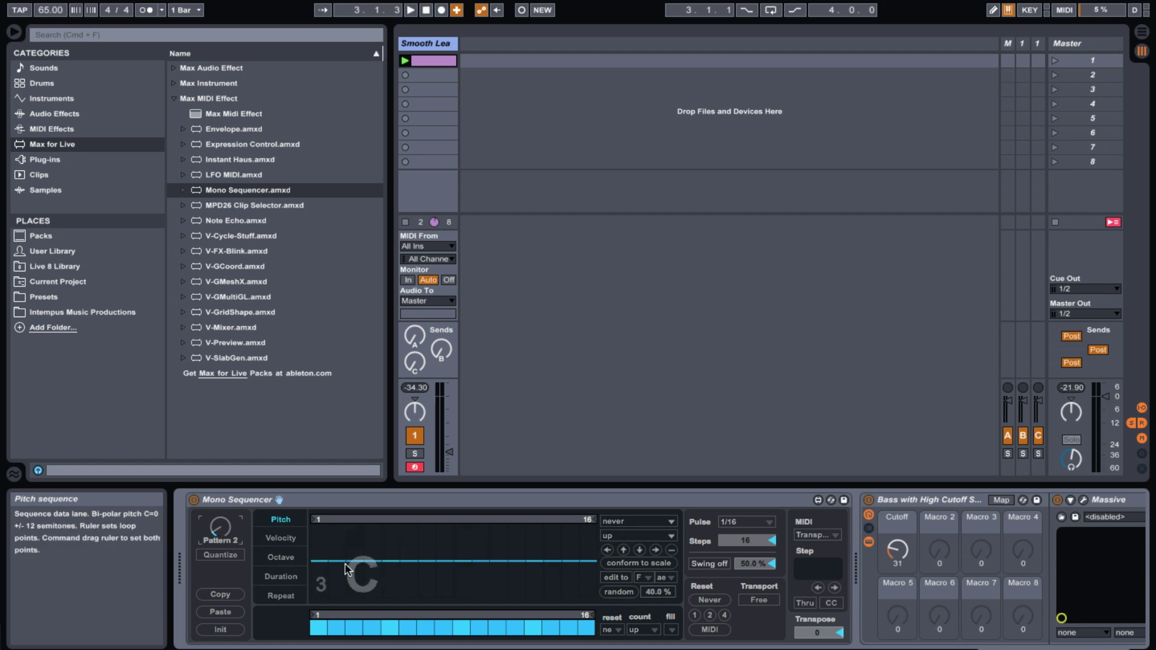
pyautogui.click(617, 593)
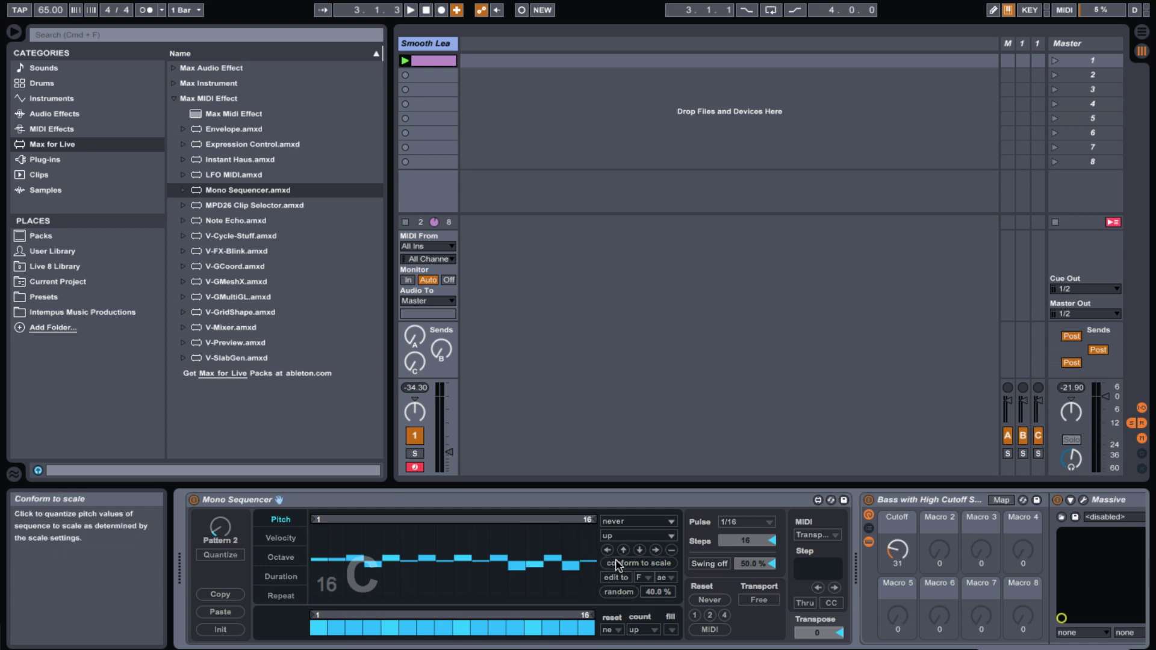
pyautogui.click(274, 538)
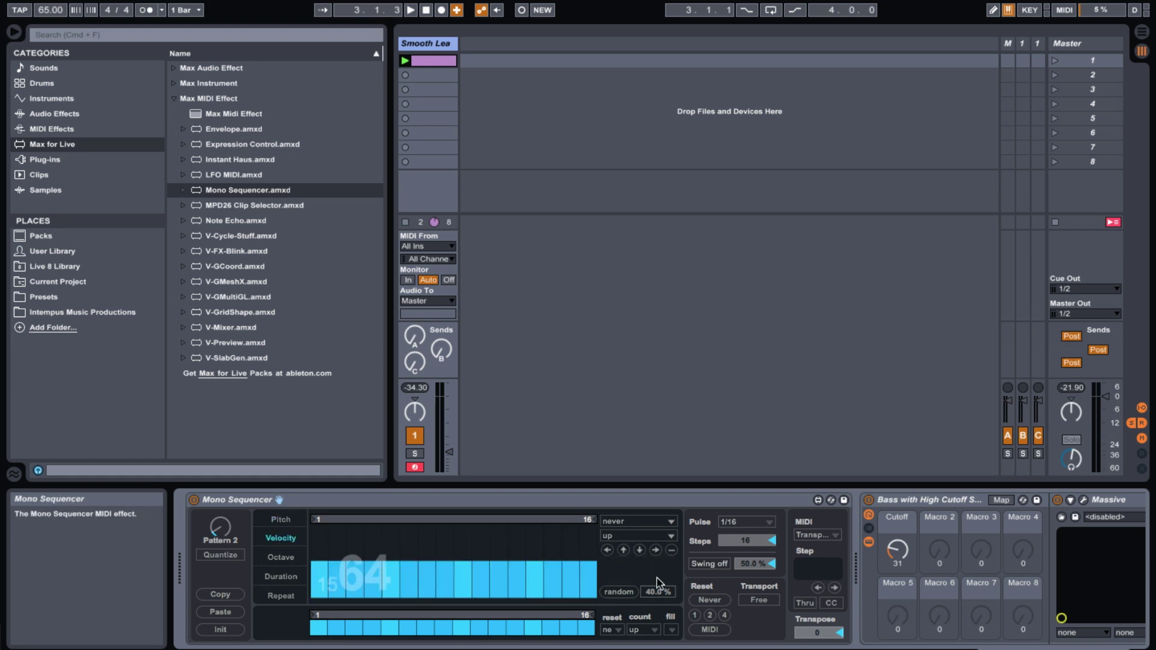
pyautogui.moveTo(656, 592); pyautogui.dragTo(657, 600)
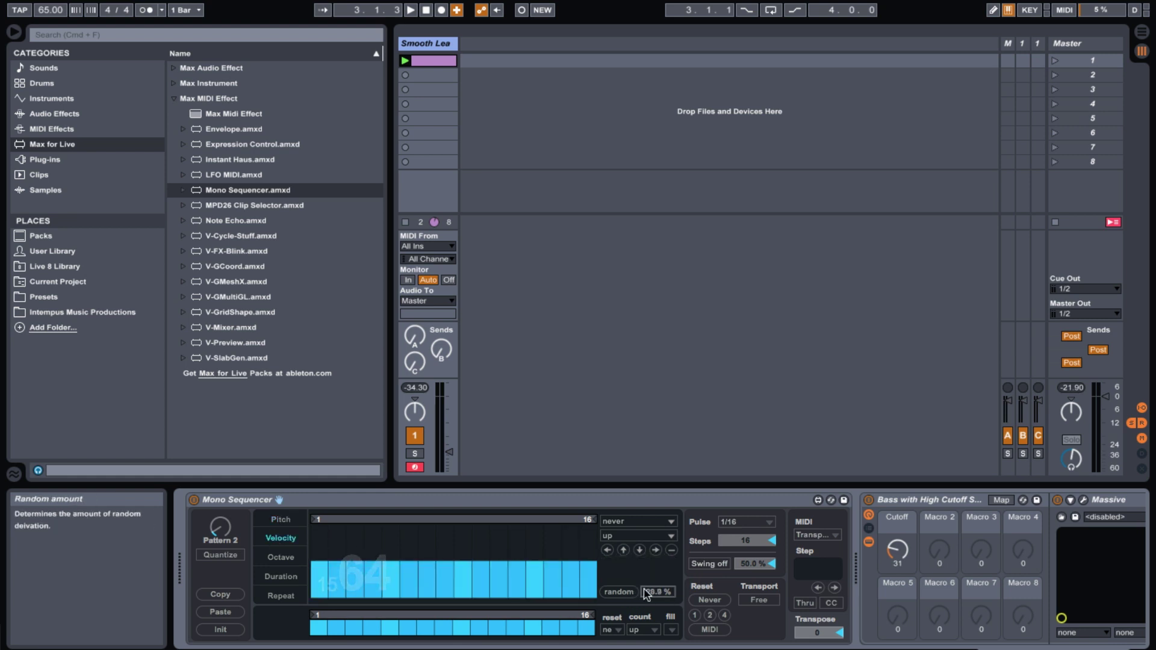
pyautogui.click(617, 592)
# - Randomize the step durations and set the repeat lane's random amount to 21.1%
pyautogui.click(281, 557)
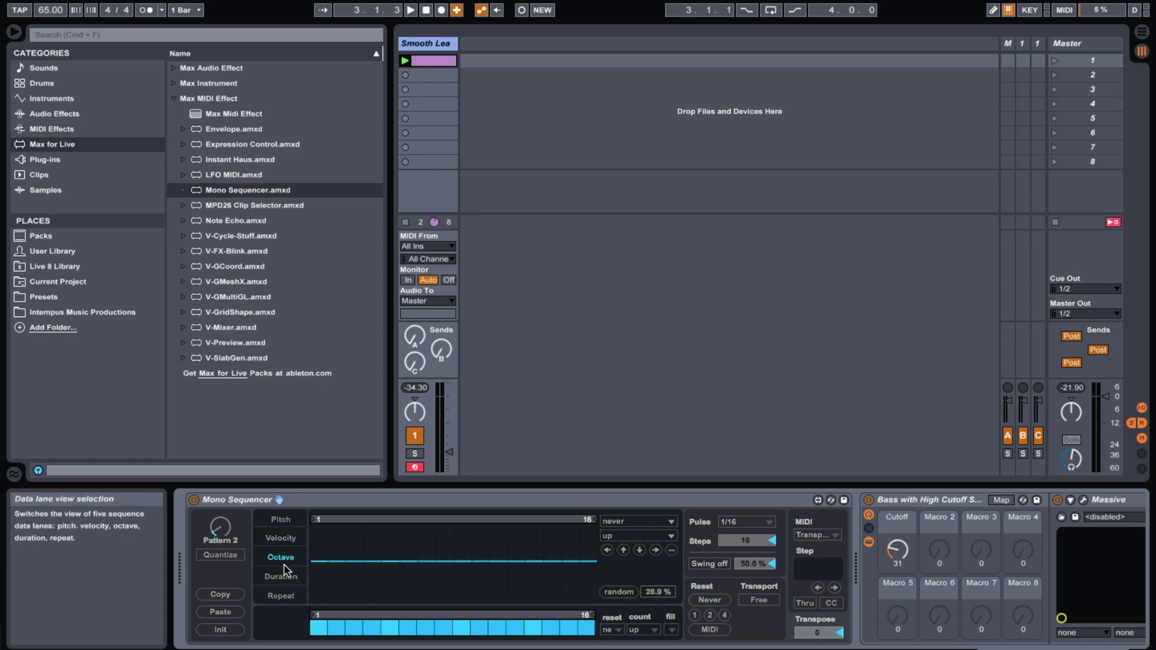
pyautogui.click(281, 576)
pyautogui.click(617, 592)
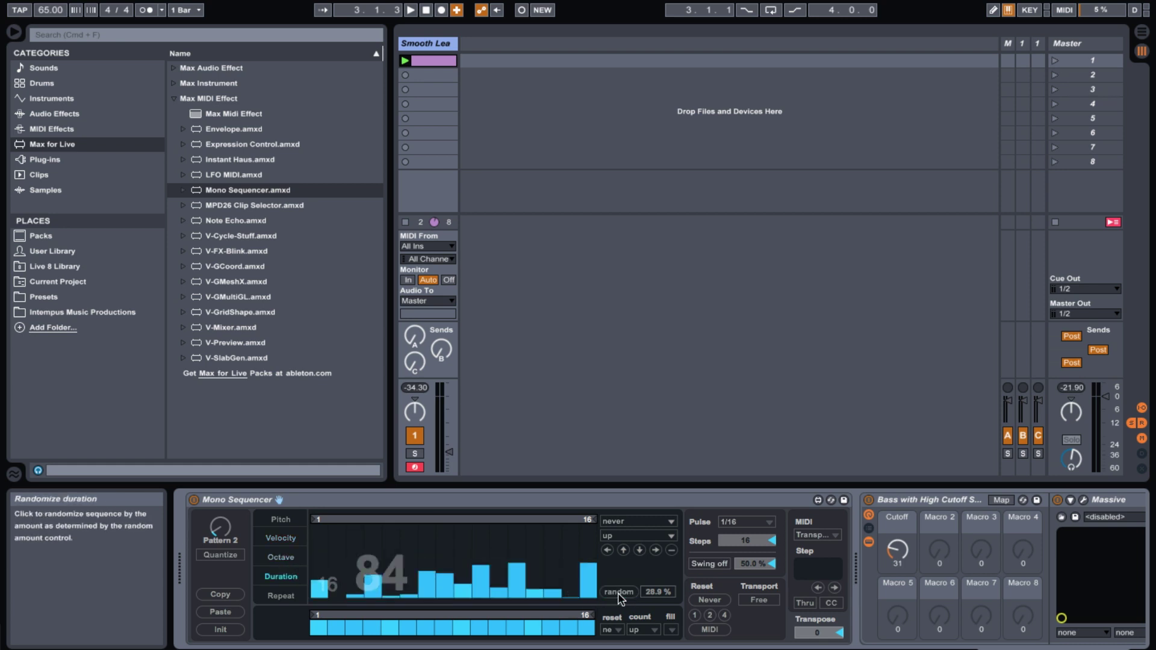
pyautogui.click(282, 595)
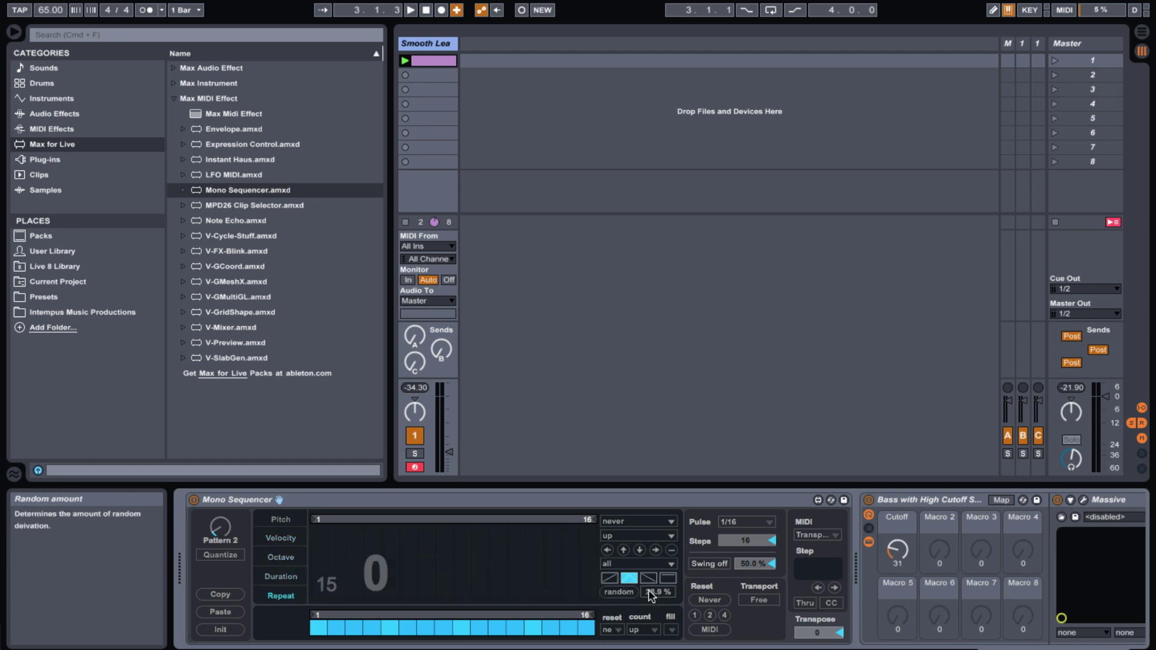
pyautogui.moveTo(658, 592); pyautogui.dragTo(657, 597)
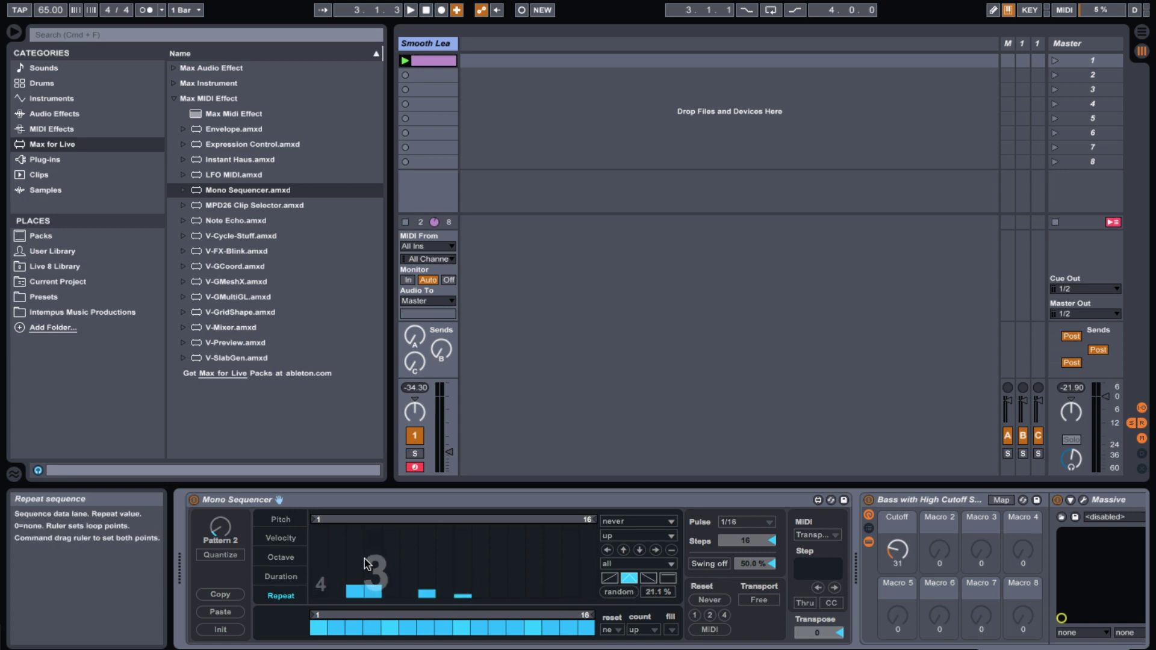
# - Return to the pitch lane, keep the scale key at F, and audition Pattern 2
pyautogui.click(281, 519)
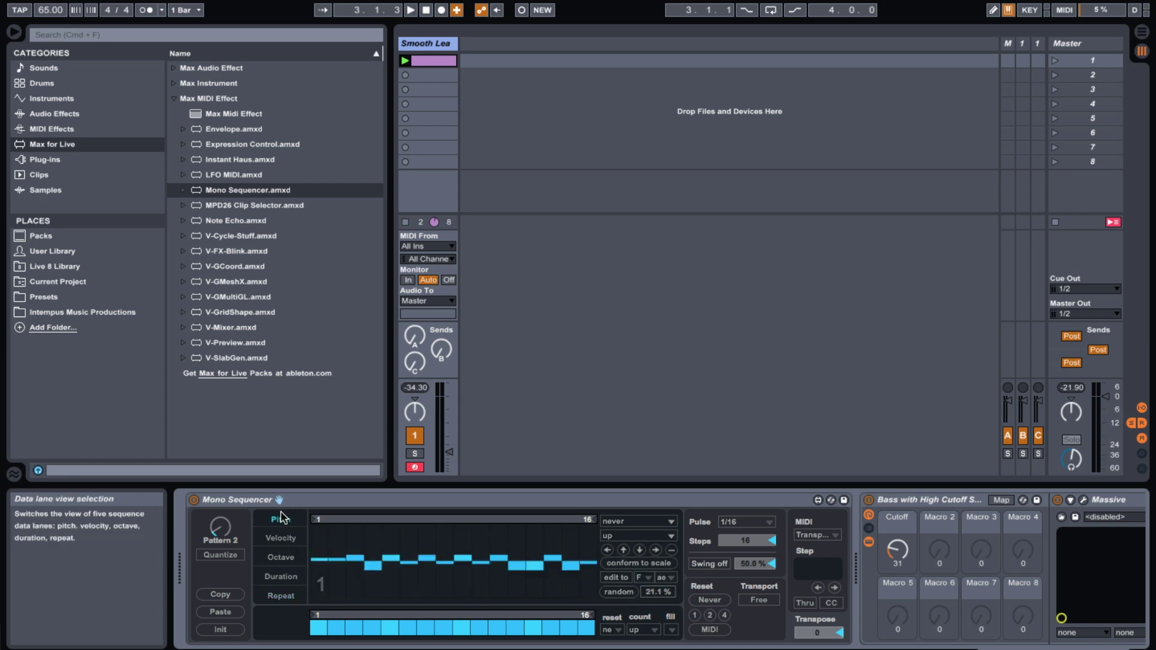
pyautogui.click(644, 580)
pyautogui.click(639, 589)
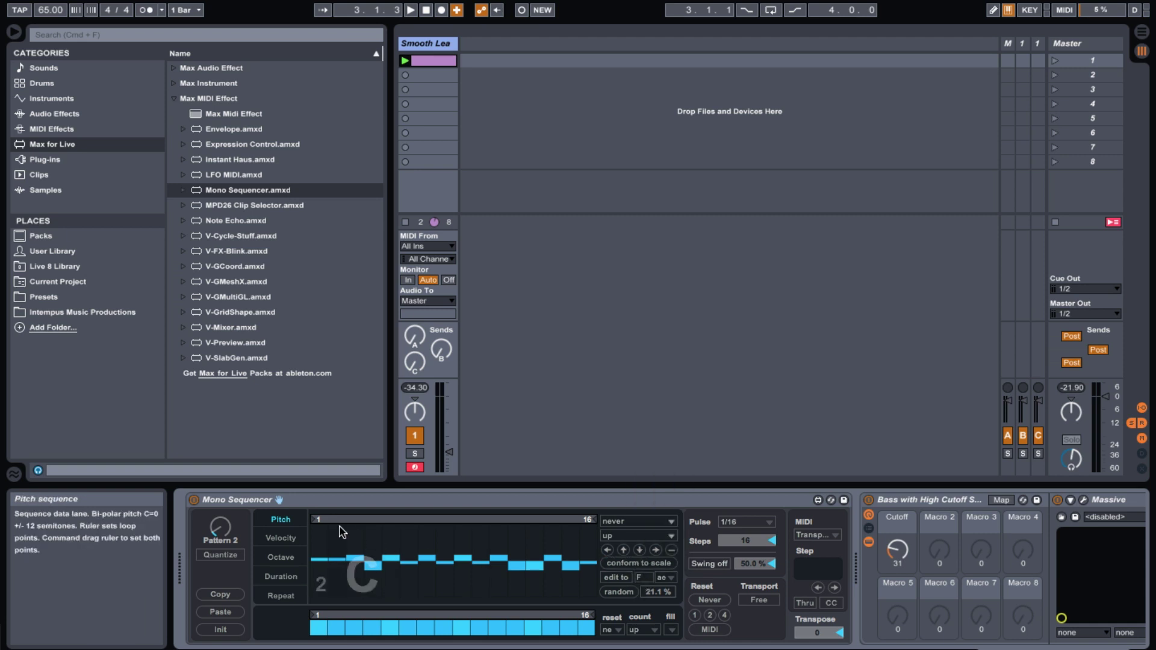
pyautogui.press('space')
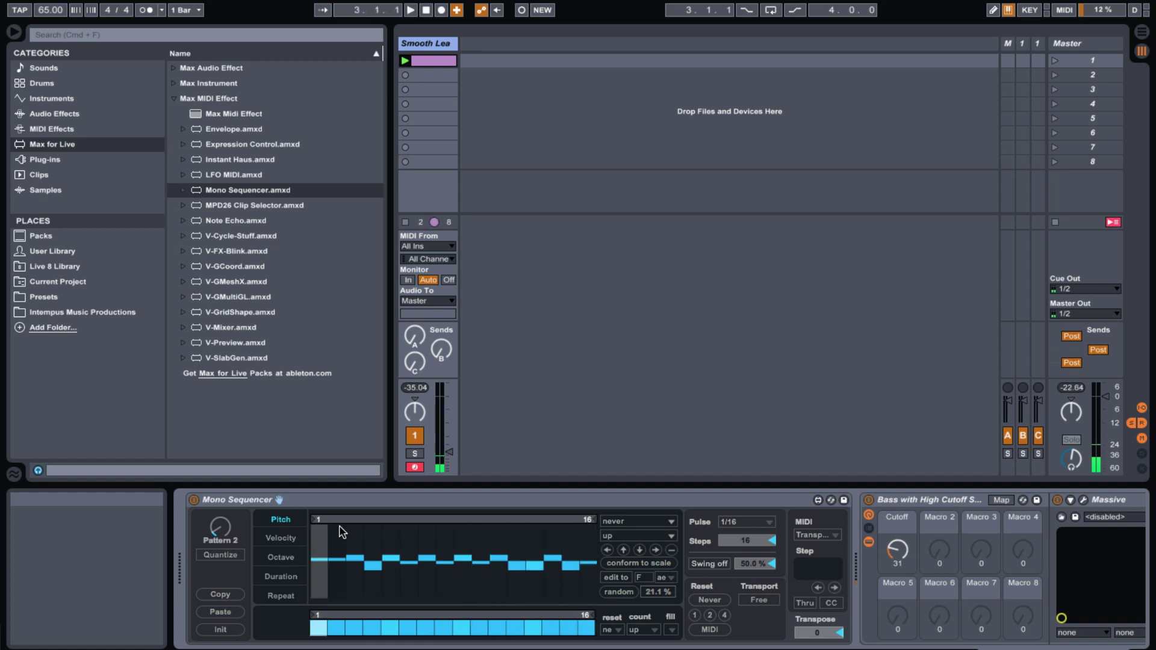
pyautogui.press('space')
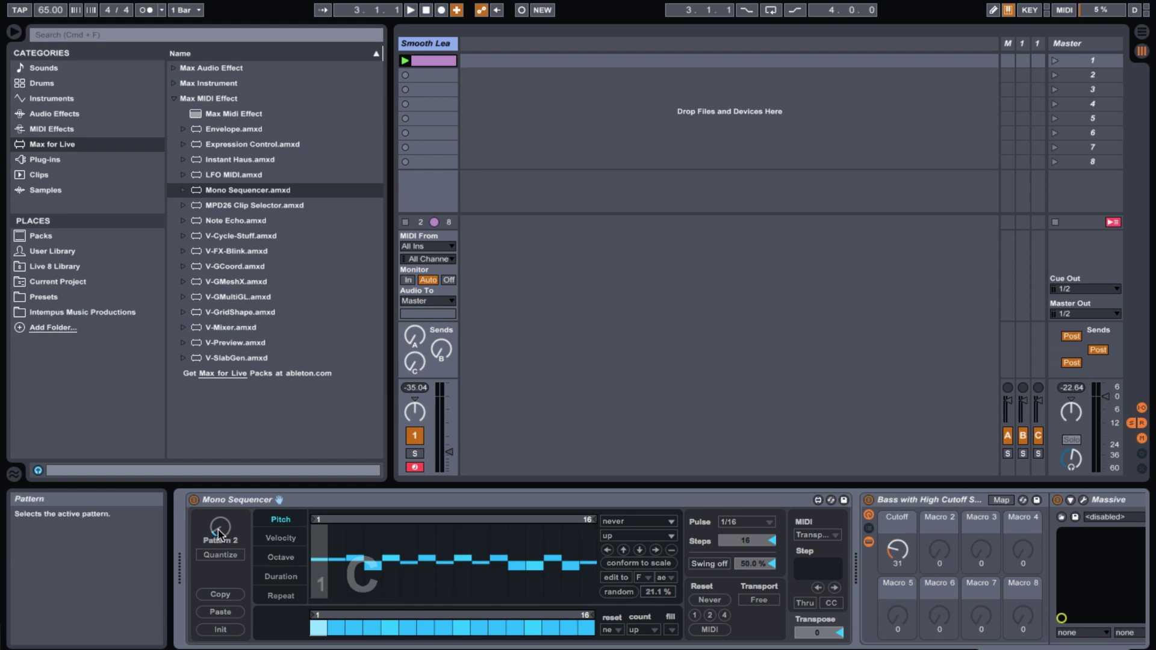
# - Paste the melody into Pattern 4, randomize its pitches, conform them to scale, and play
pyautogui.moveTo(220, 528); pyautogui.dragTo(221, 511)
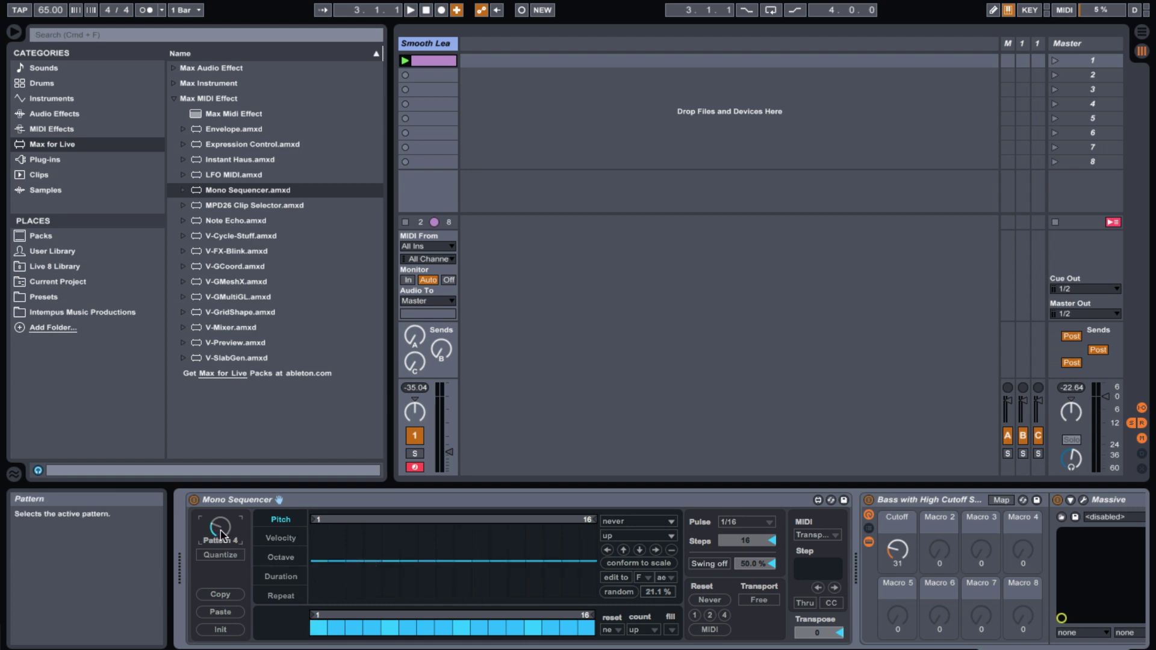
pyautogui.click(220, 613)
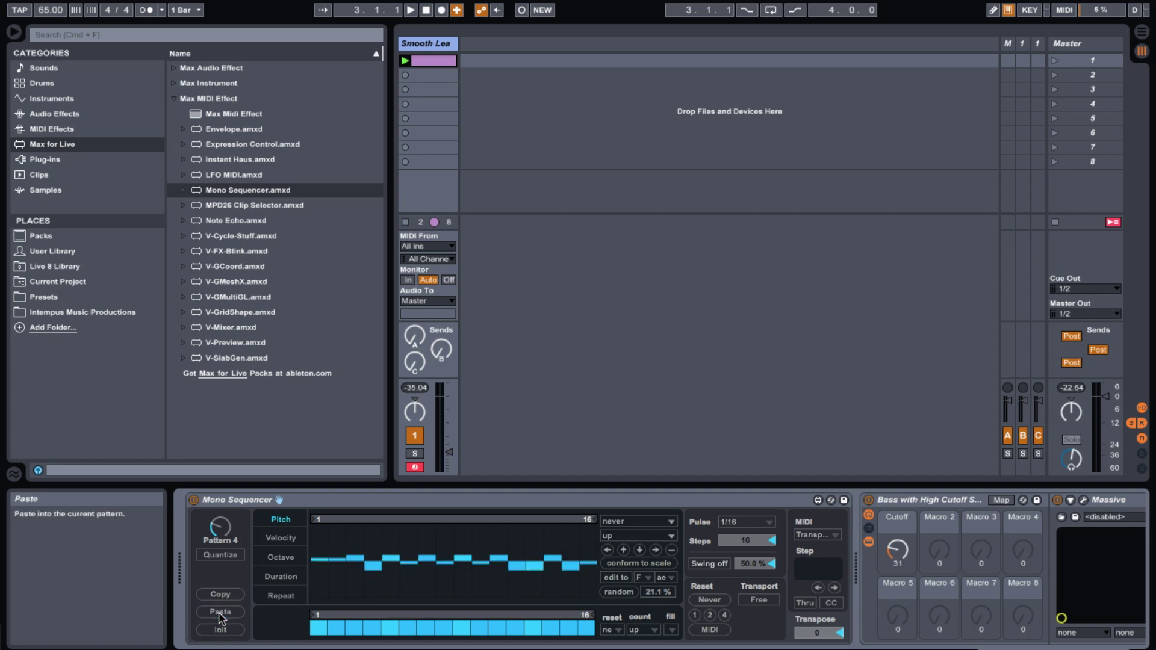
pyautogui.moveTo(223, 534)
pyautogui.mouseDown()
pyautogui.moveTo(223, 551)
pyautogui.moveTo(223, 533)
pyautogui.mouseUp()
pyautogui.click(619, 593)
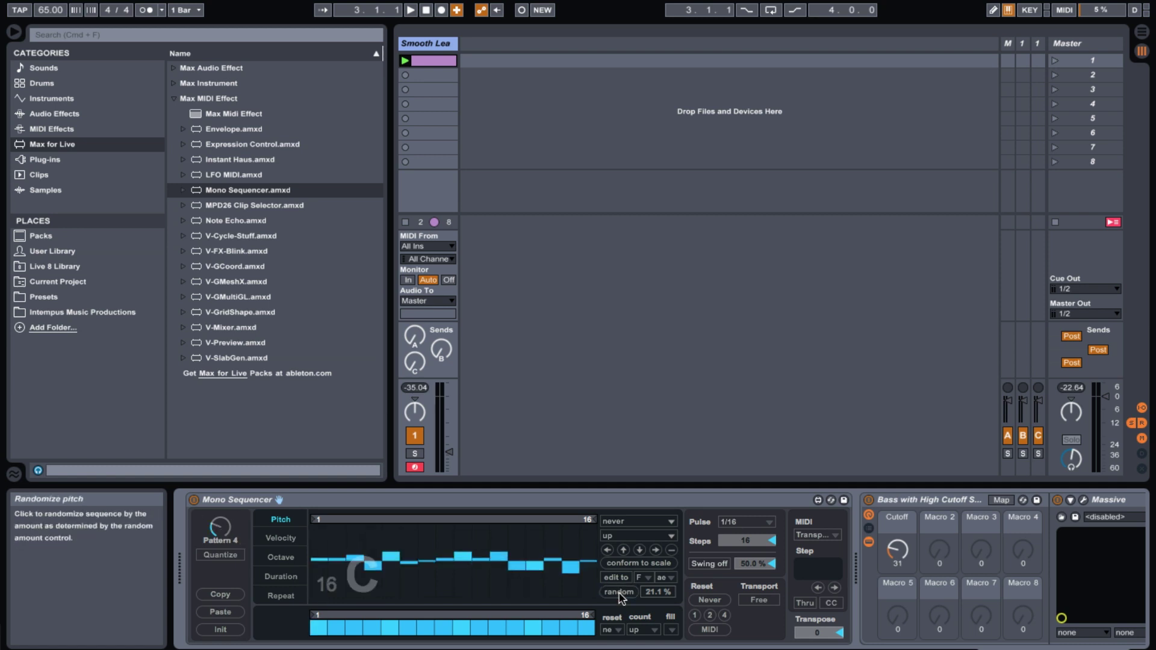
pyautogui.click(628, 562)
pyautogui.press('space')
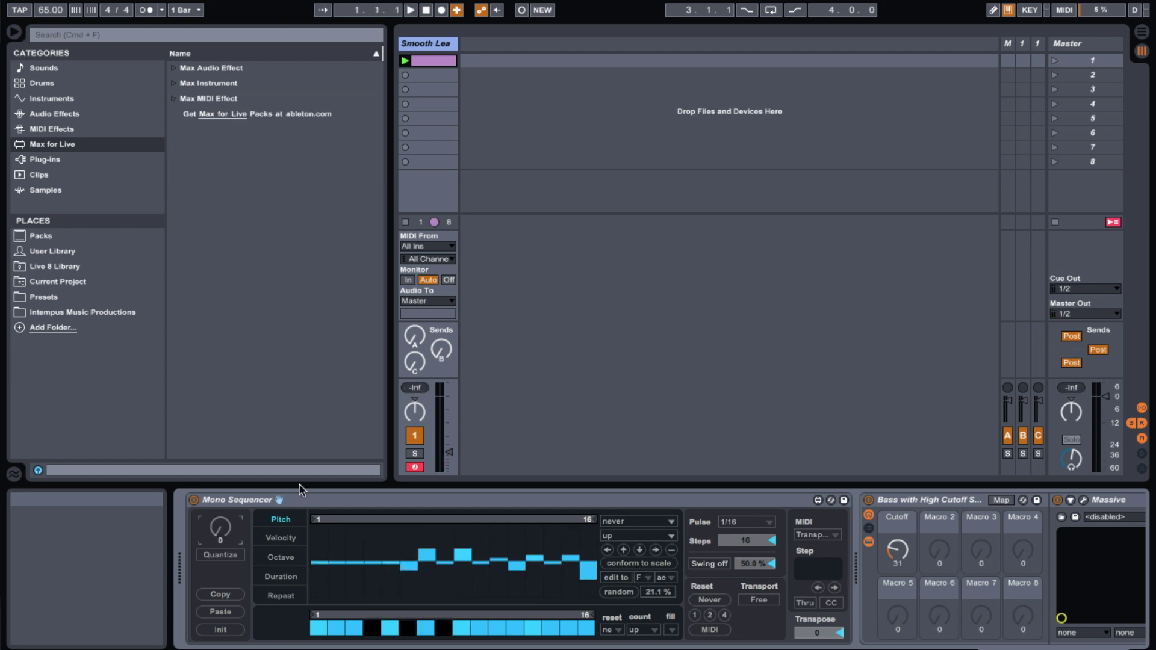
# - Turn the Pattern knob to Pattern 1 and resume playback through Smooth Lead
pyautogui.moveTo(224, 523)
pyautogui.mouseDown()
pyautogui.moveTo(224, 506)
pyautogui.moveTo(223, 541)
pyautogui.mouseUp()
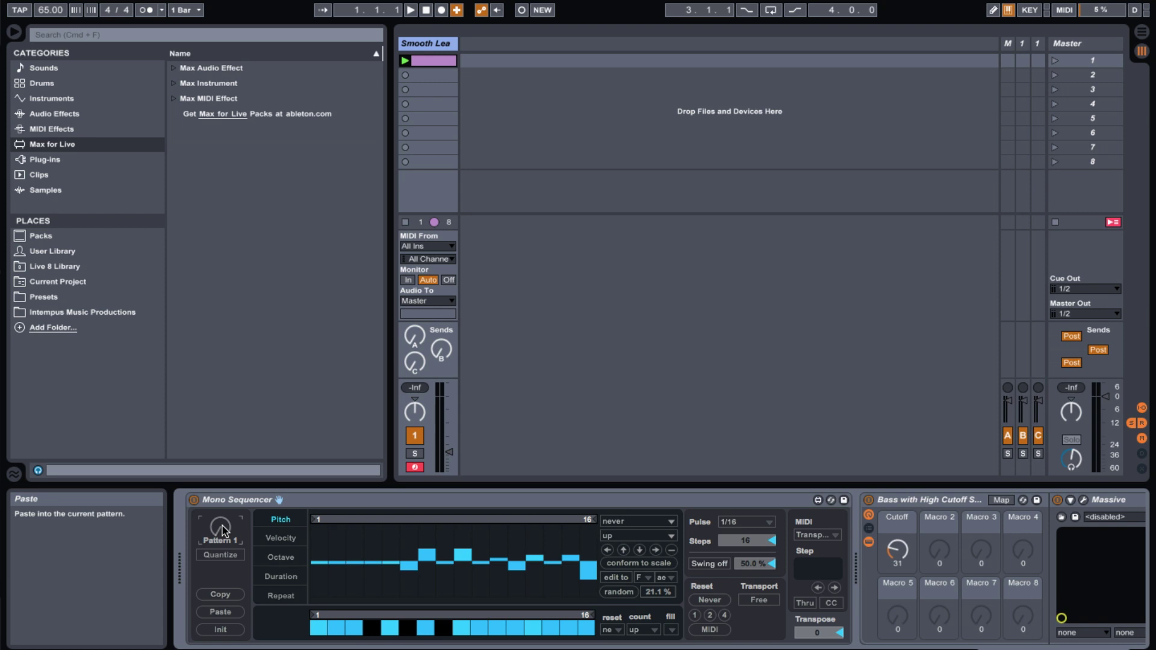
pyautogui.press('space')
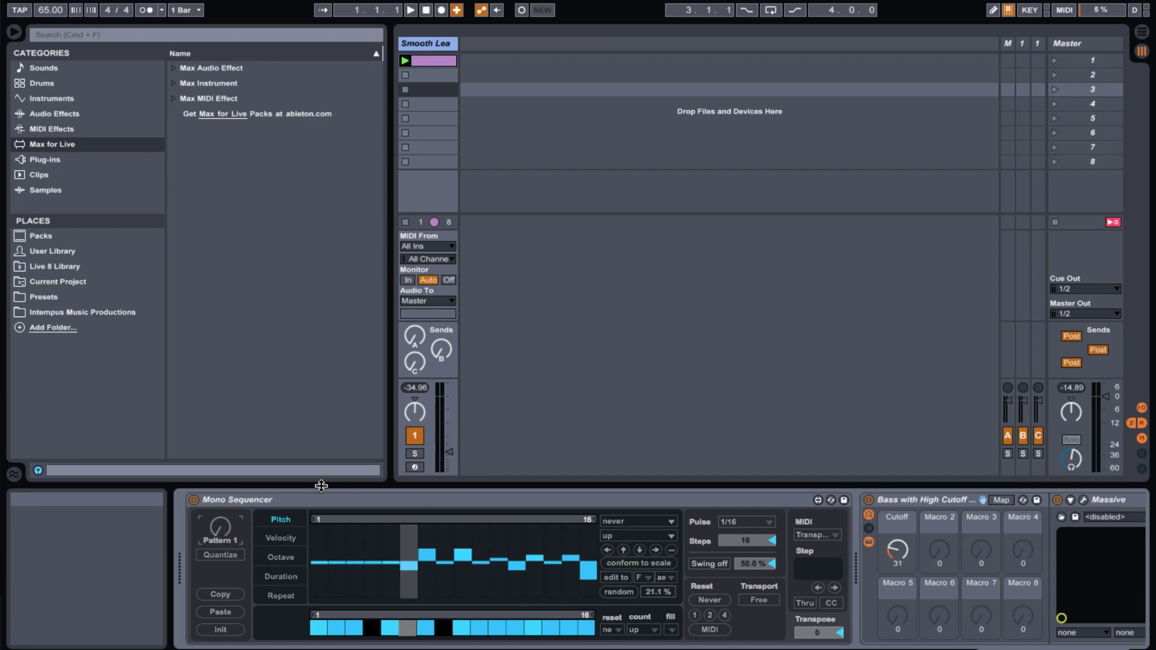
# - Add a '2 MIDI' track with MIDI From set to Smooth Lead, and arm it
pyautogui.click(445, 45)
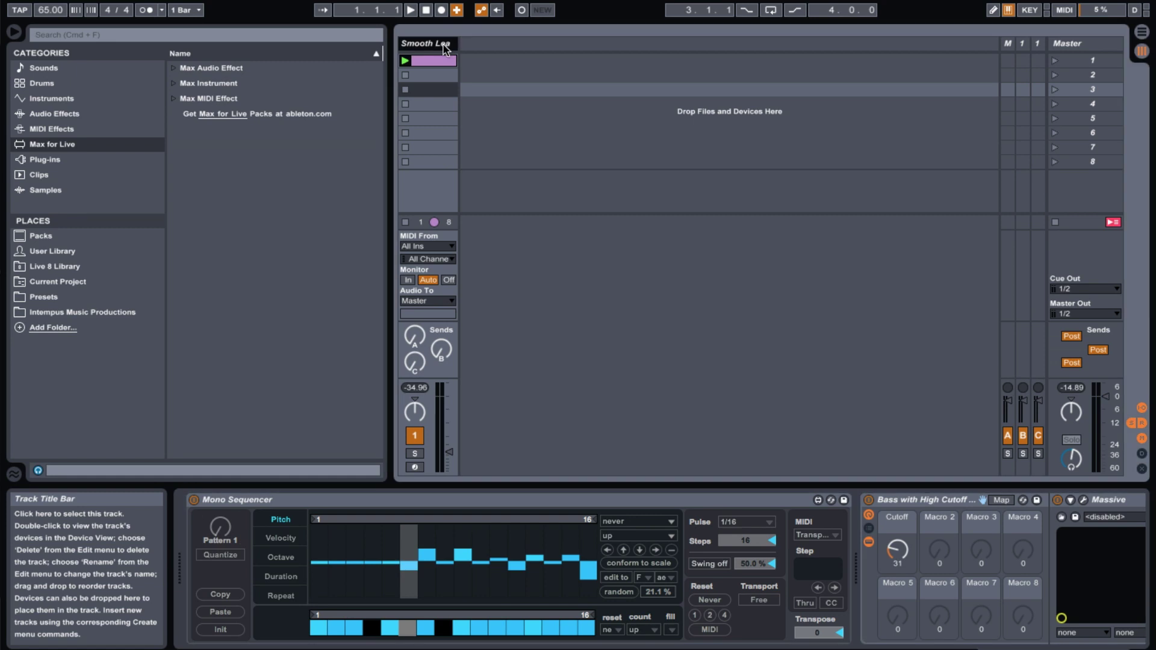
pyautogui.press('super+shift+t')
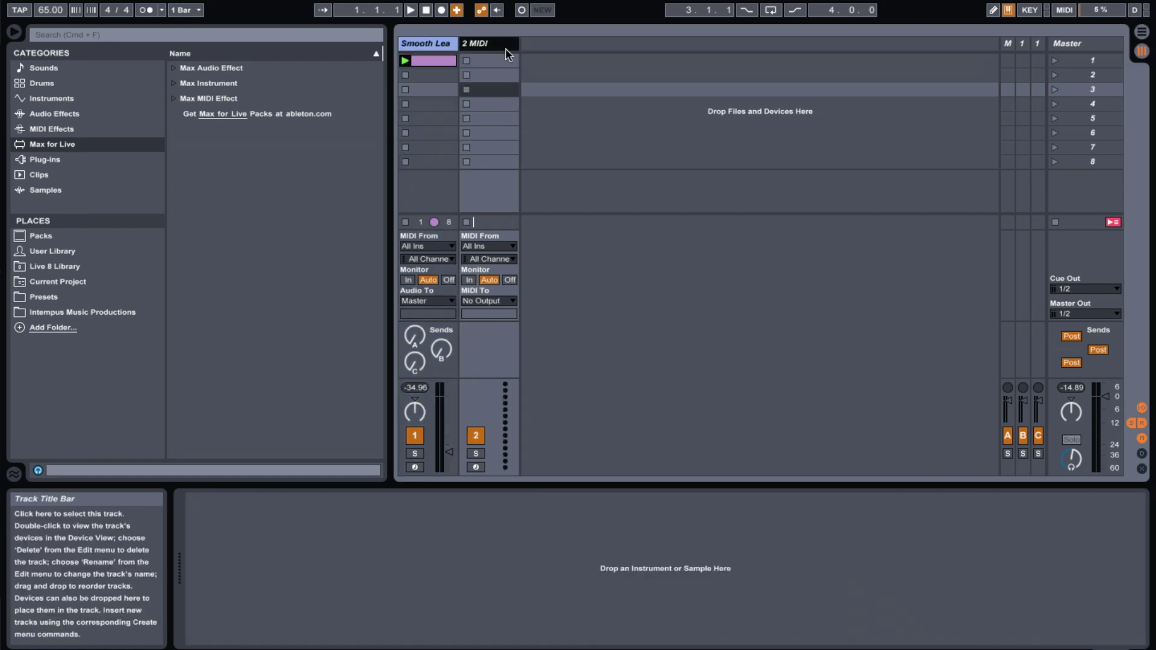
pyautogui.click(488, 245)
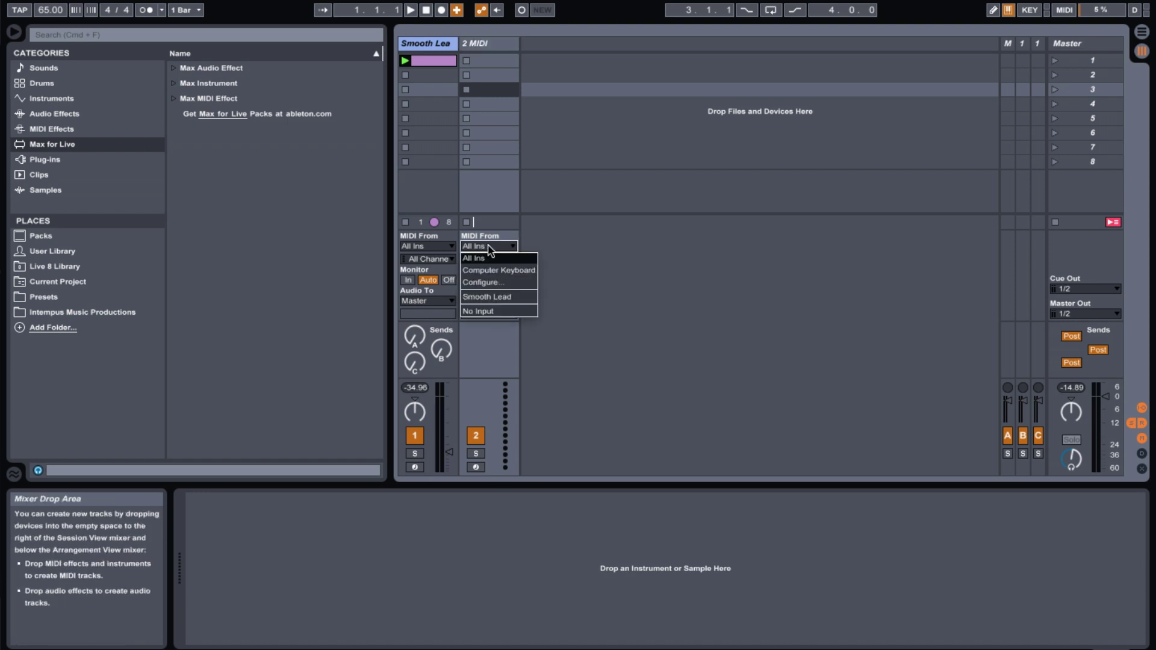
pyautogui.click(478, 298)
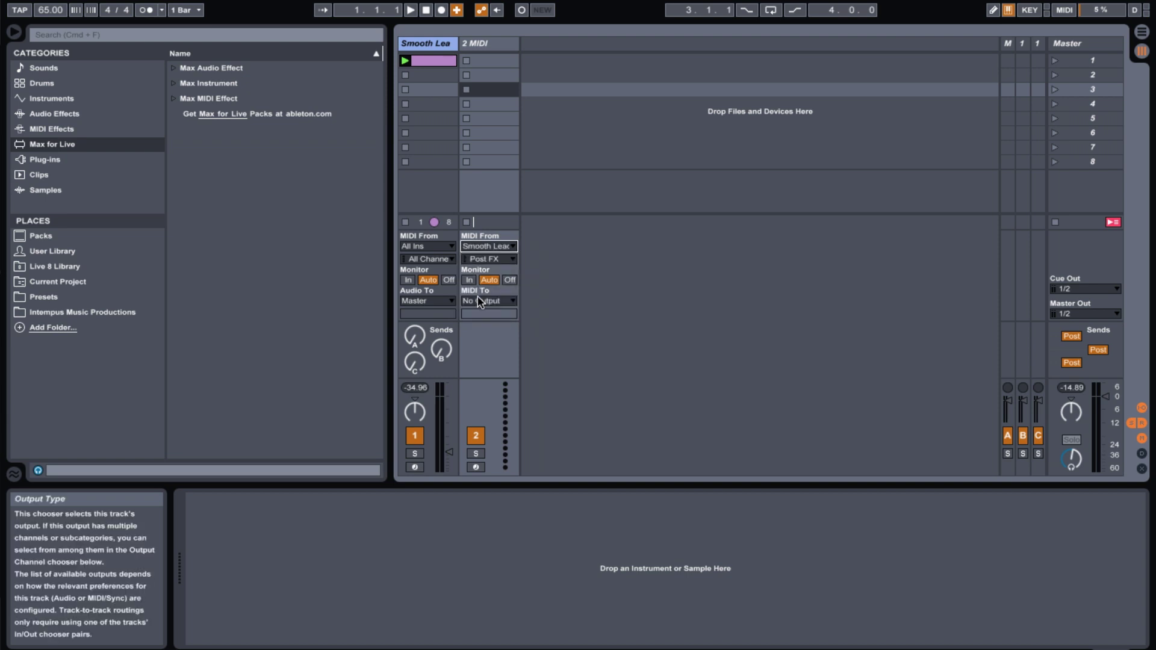
pyautogui.click(424, 42)
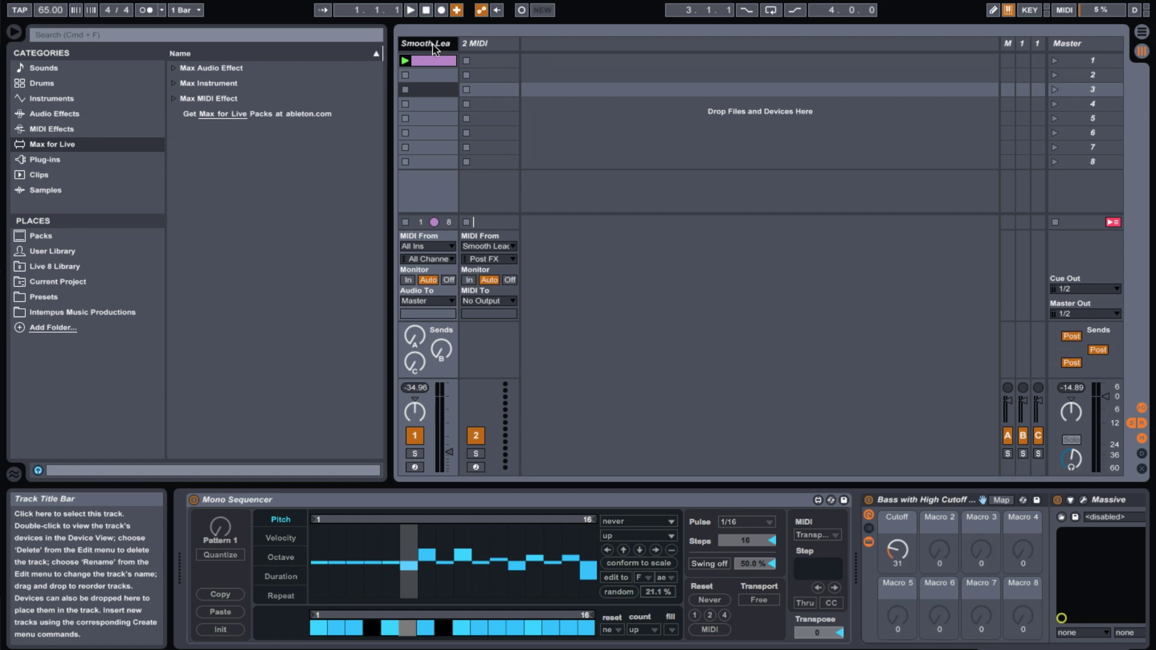
pyautogui.click(476, 468)
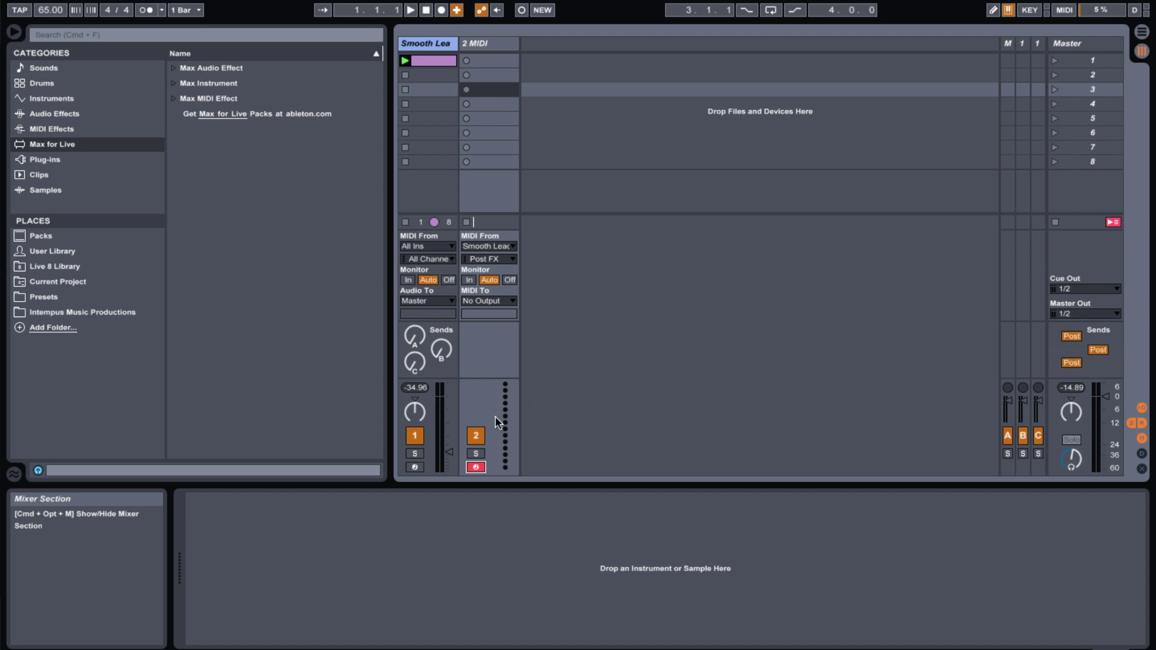
# - Briefly play and stop the sequence, then check the Smooth Lead and 2 MIDI tracks
pyautogui.press('space')
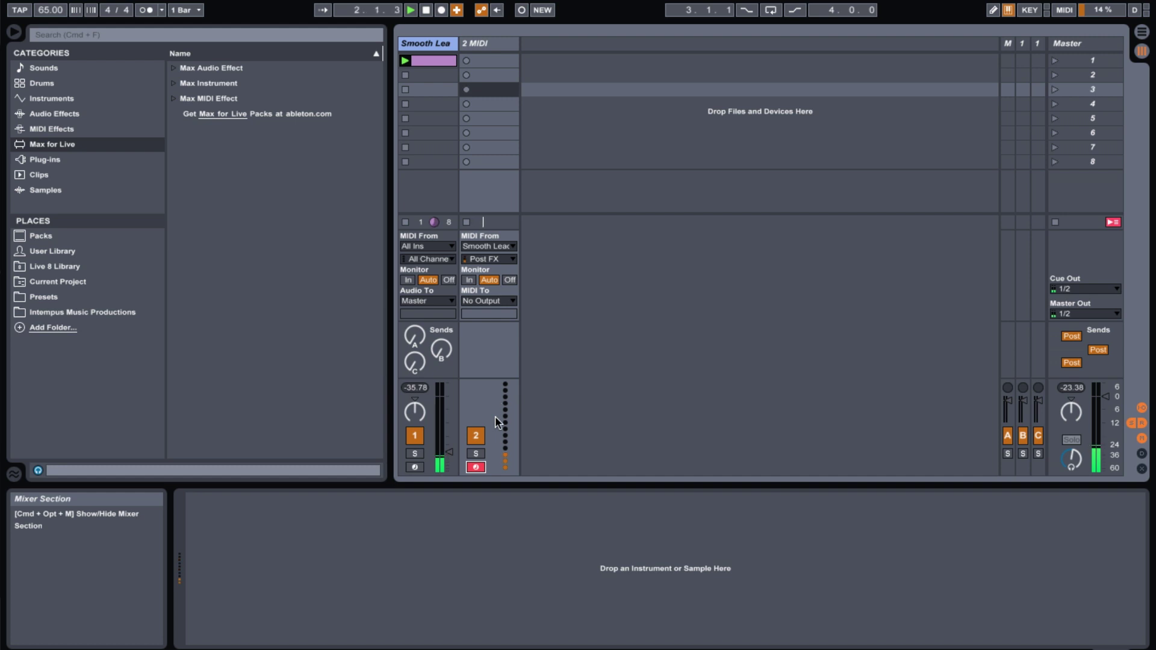
pyautogui.press('space')
pyautogui.click(436, 43)
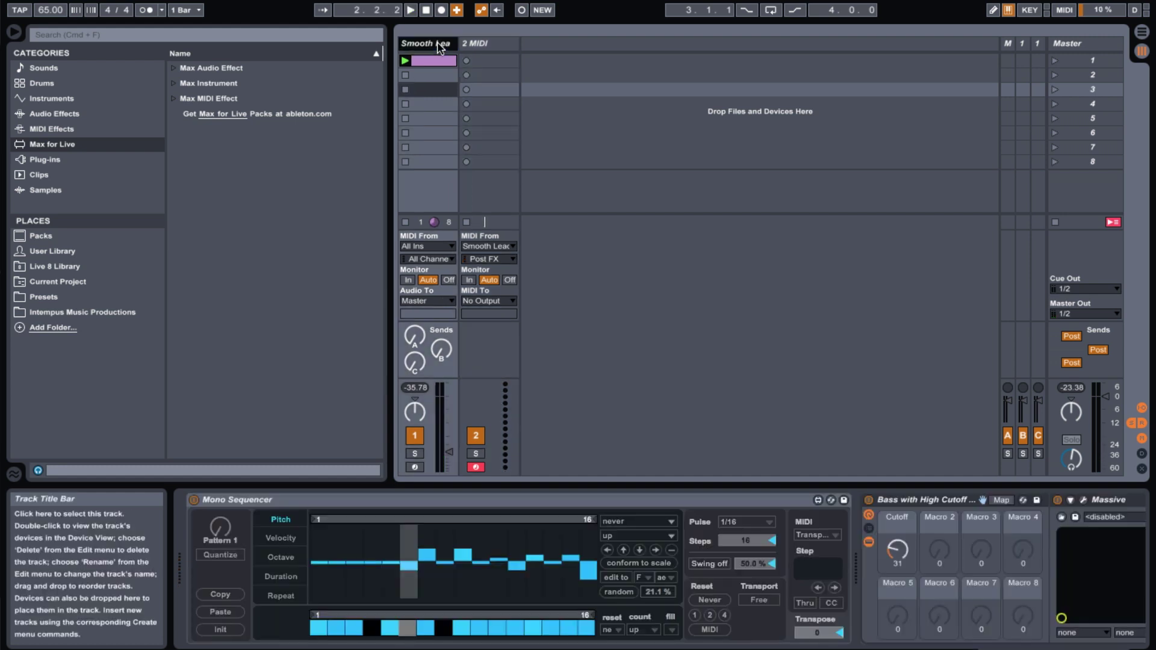
pyautogui.click(481, 42)
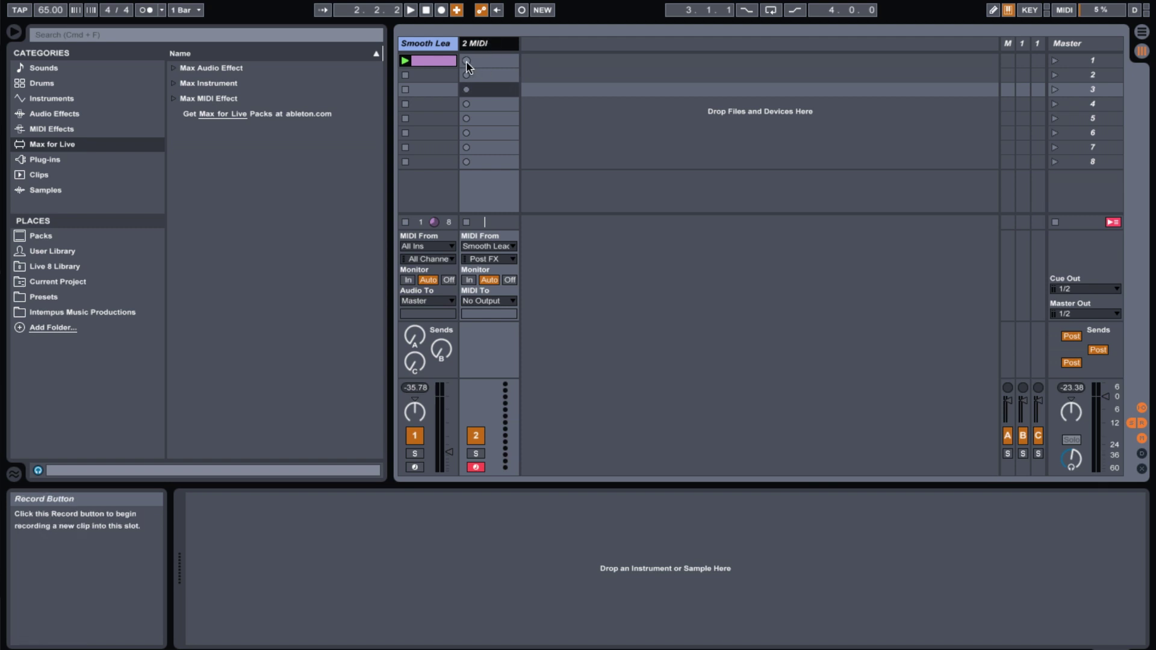
pyautogui.click(427, 89)
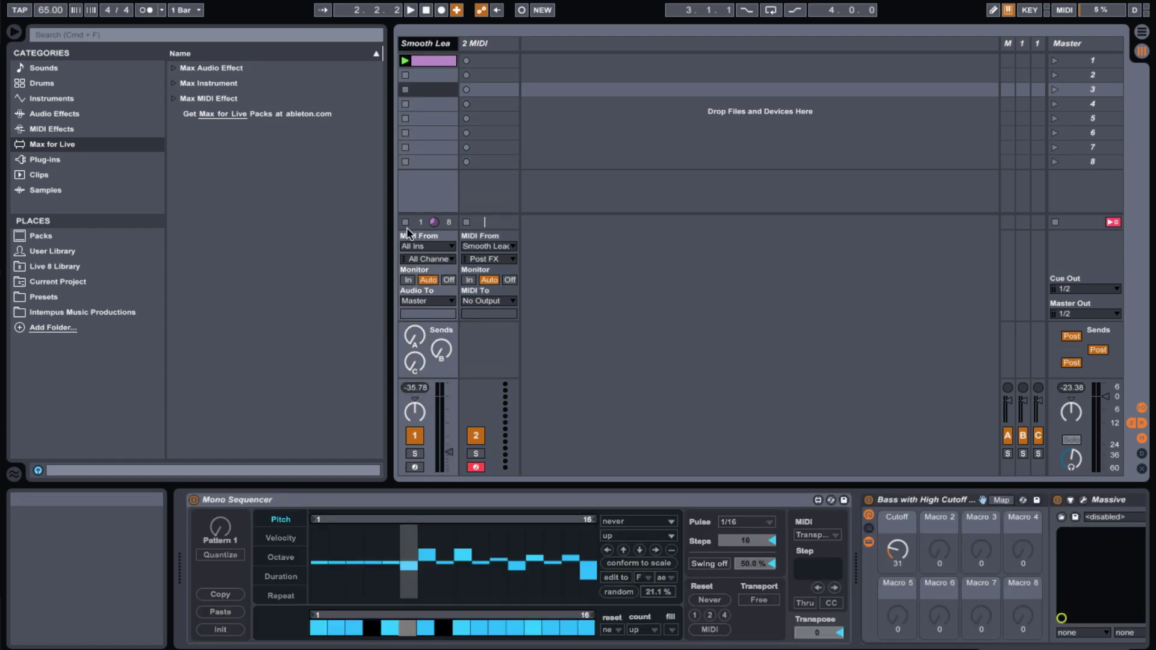
# - Record two bars of the melody into 2 MIDI's first clip slot and select the new clip
pyautogui.click(466, 61)
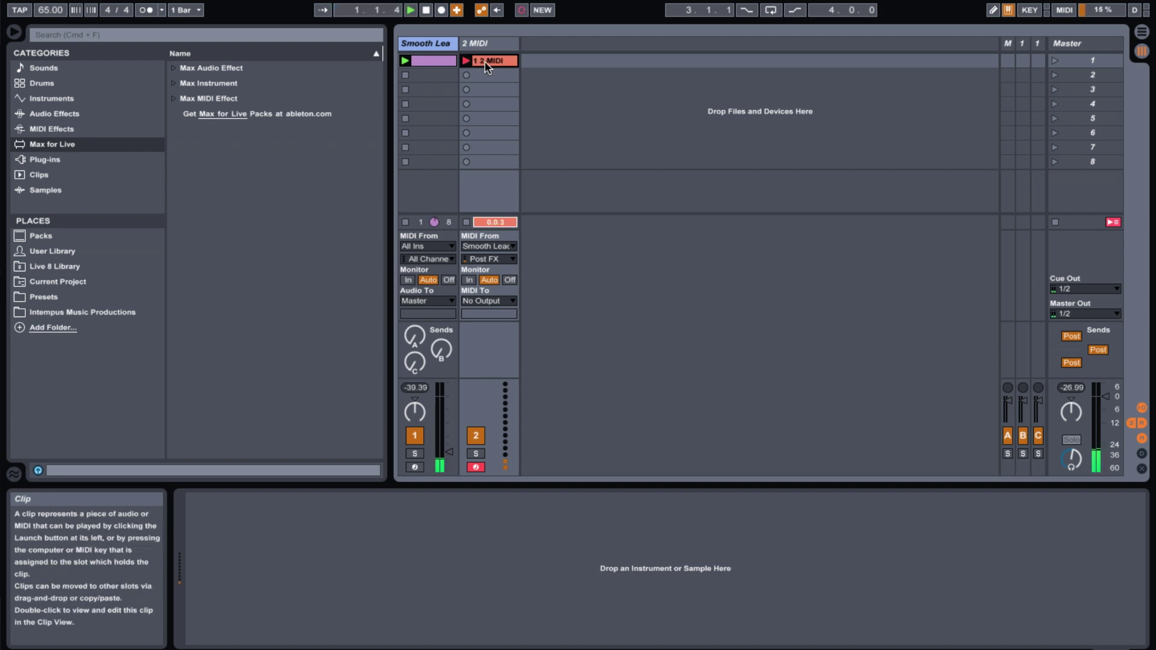
pyautogui.click(492, 63)
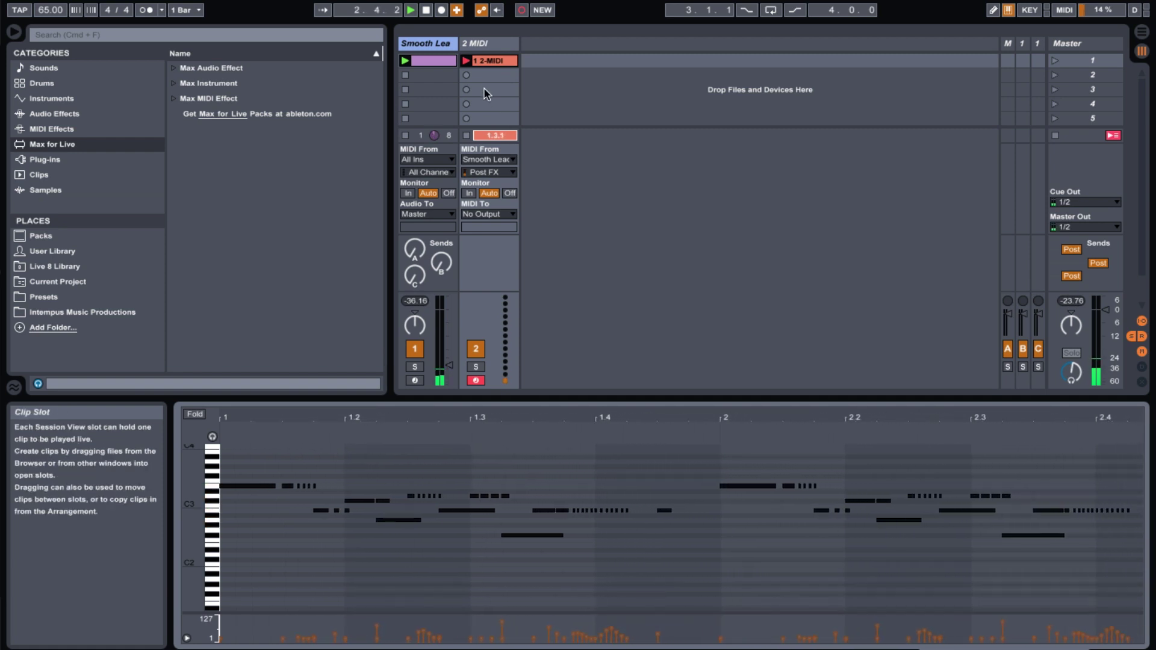
pyautogui.press('space')
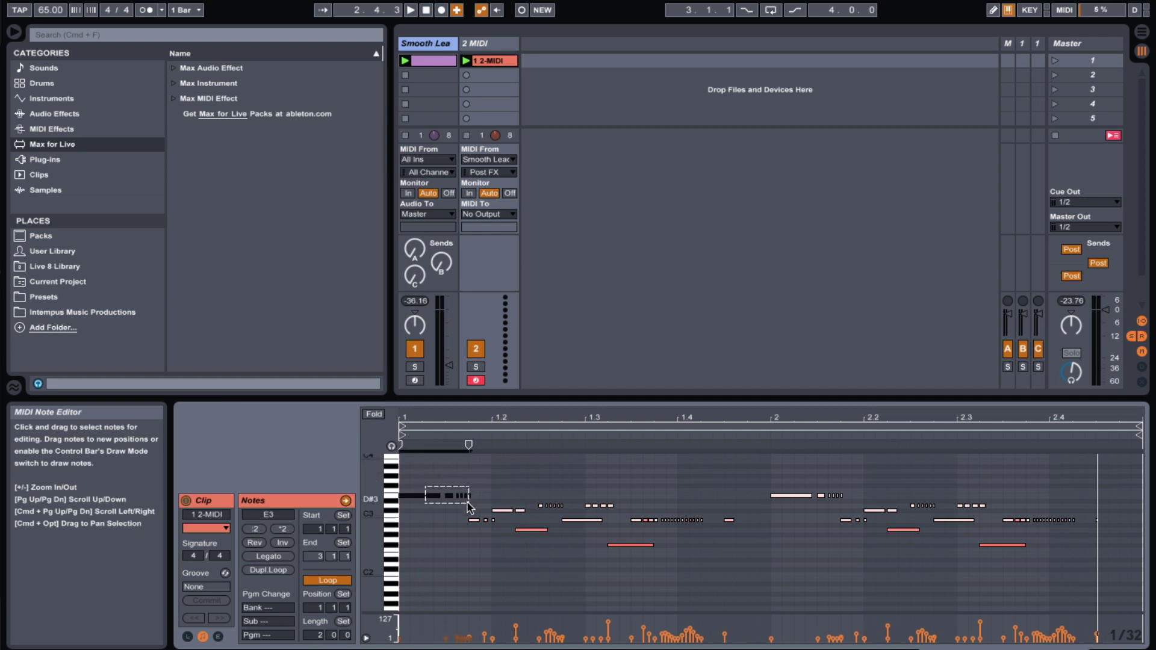
pyautogui.click(469, 475)
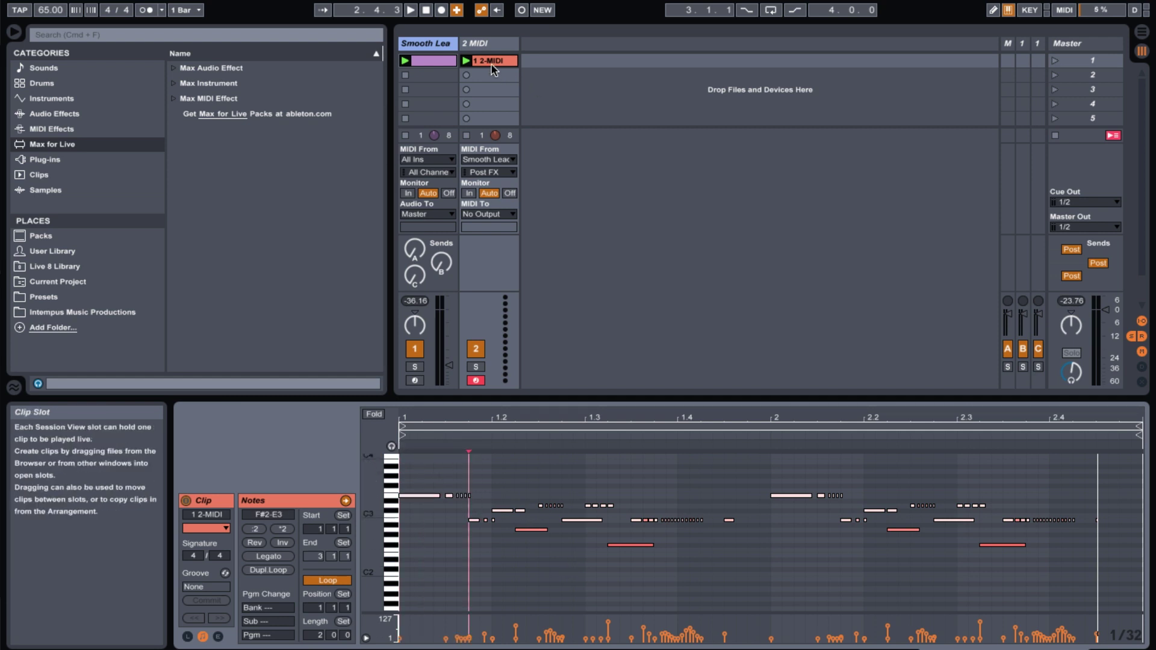
pyautogui.click(489, 62)
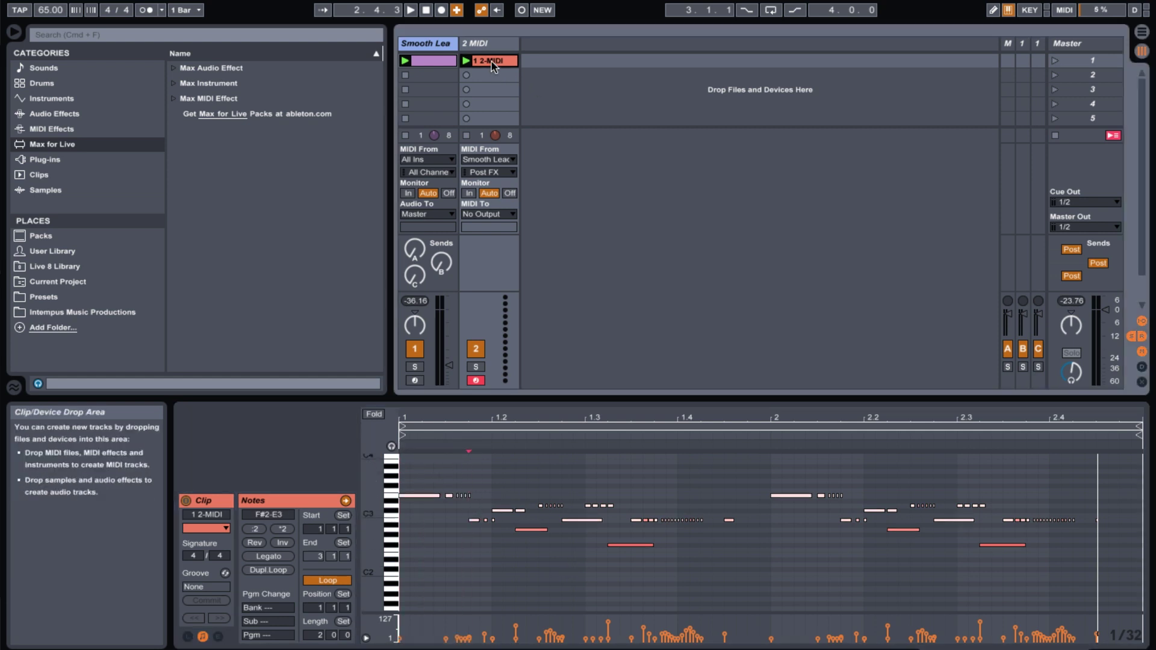
pyautogui.click(431, 44)
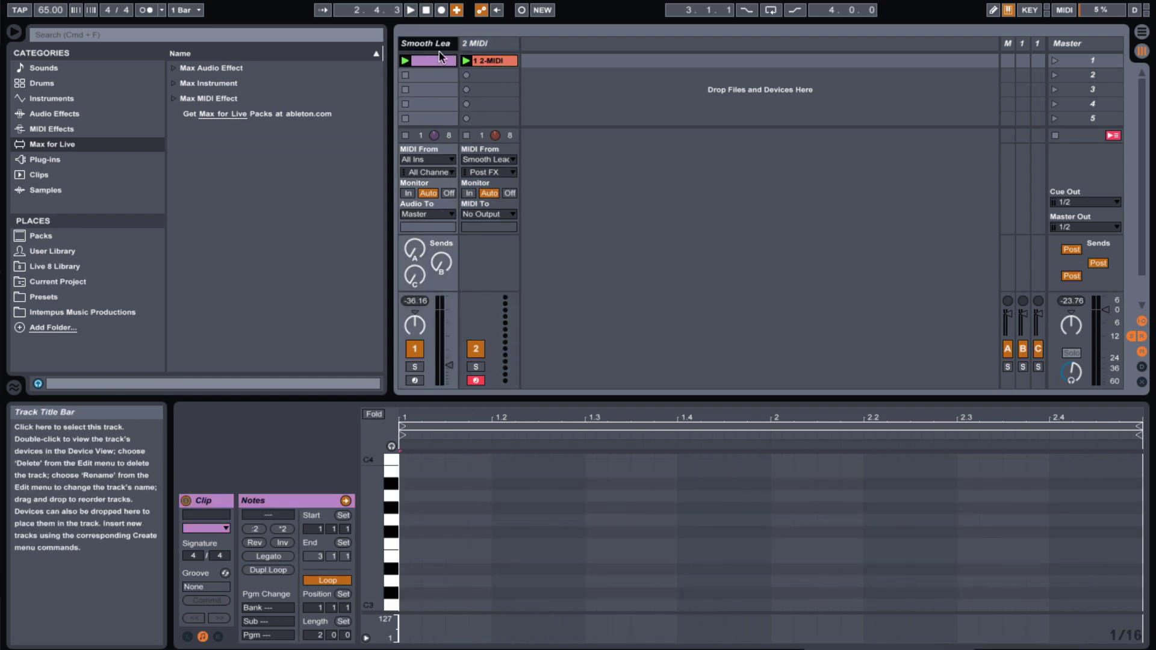
# - Set the Mono Sequencer to Pattern 2 and record it into 2 MIDI's second clip slot
pyautogui.hotkey('shift', 'Tab')
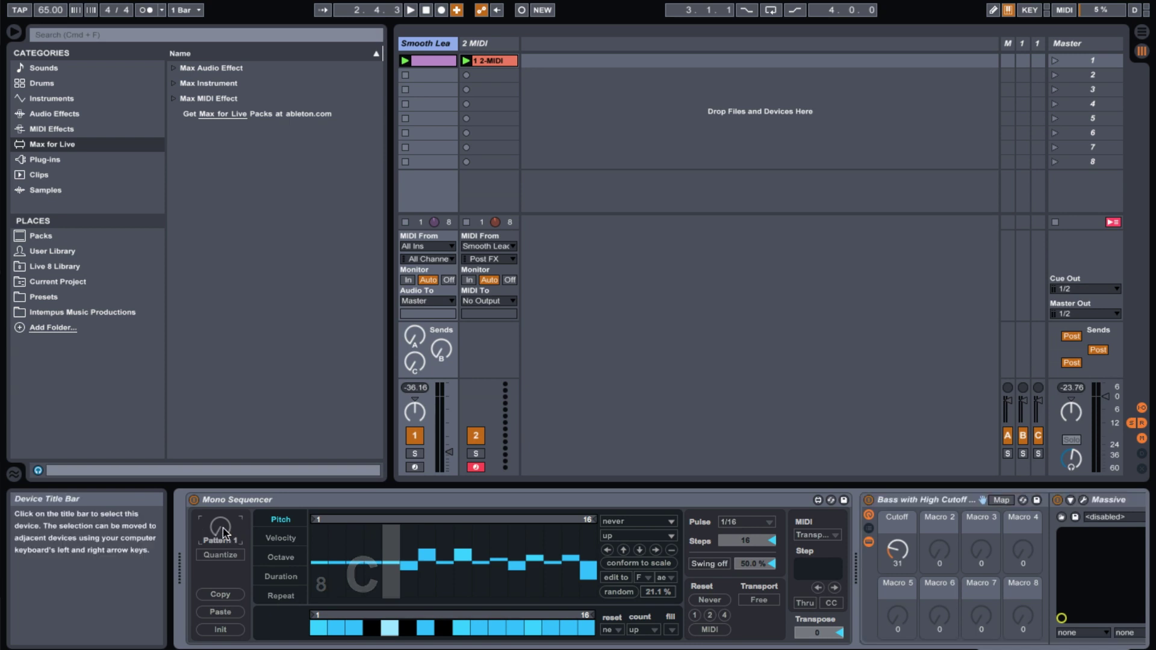
pyautogui.moveTo(223, 526); pyautogui.dragTo(223, 522)
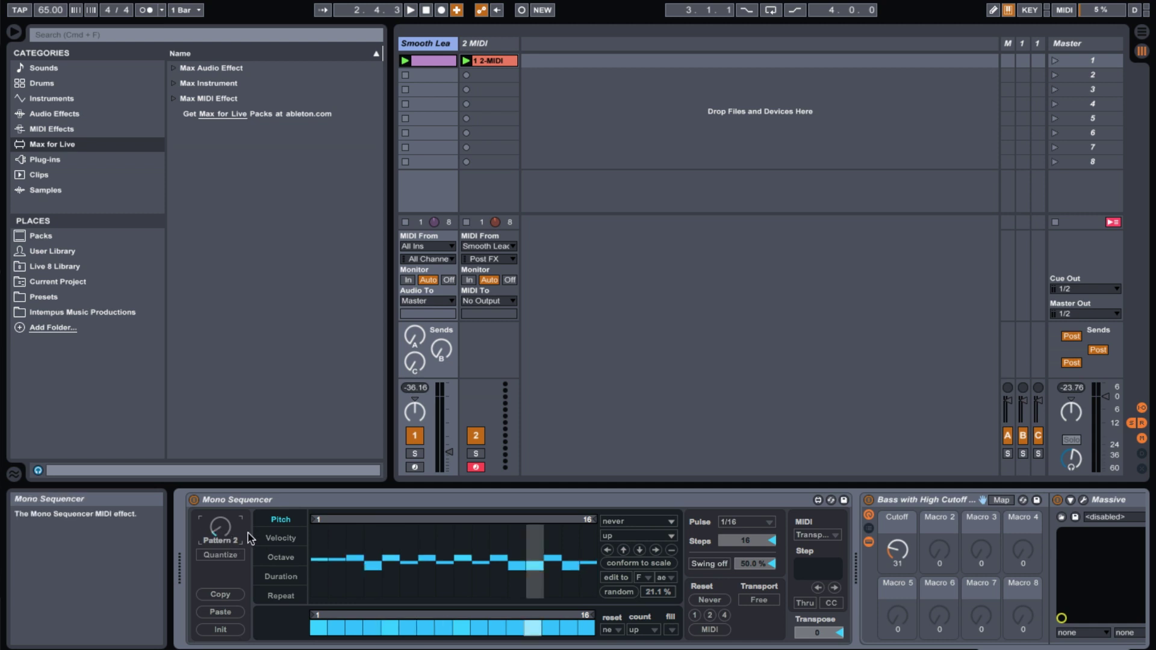
pyautogui.click(467, 75)
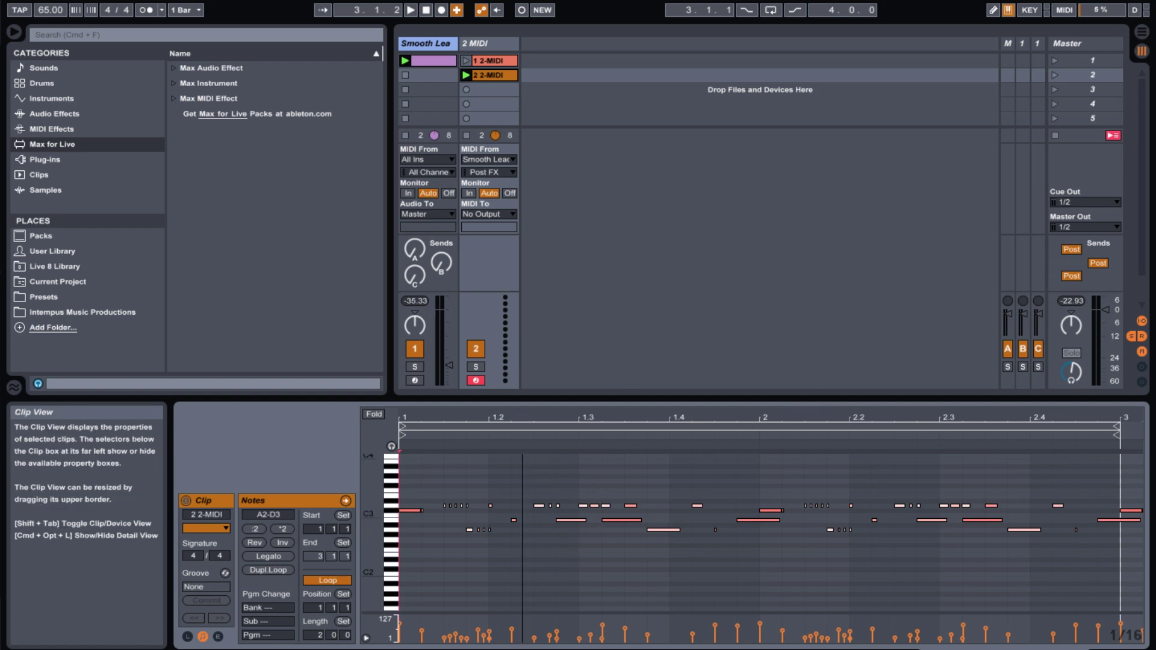
# - Zoom in and resize the D3 and B2 notes around beats 1.2–1.3 of '2 2-MIDI'
pyautogui.moveTo(522, 416); pyautogui.dragTo(581, 445)
pyautogui.moveTo(639, 506)
pyautogui.mouseDown()
pyautogui.moveTo(612, 506)
pyautogui.moveTo(659, 506)
pyautogui.moveTo(608, 506)
pyautogui.moveTo(659, 506)
pyautogui.moveTo(621, 506)
pyautogui.moveTo(641, 505)
pyautogui.mouseUp()
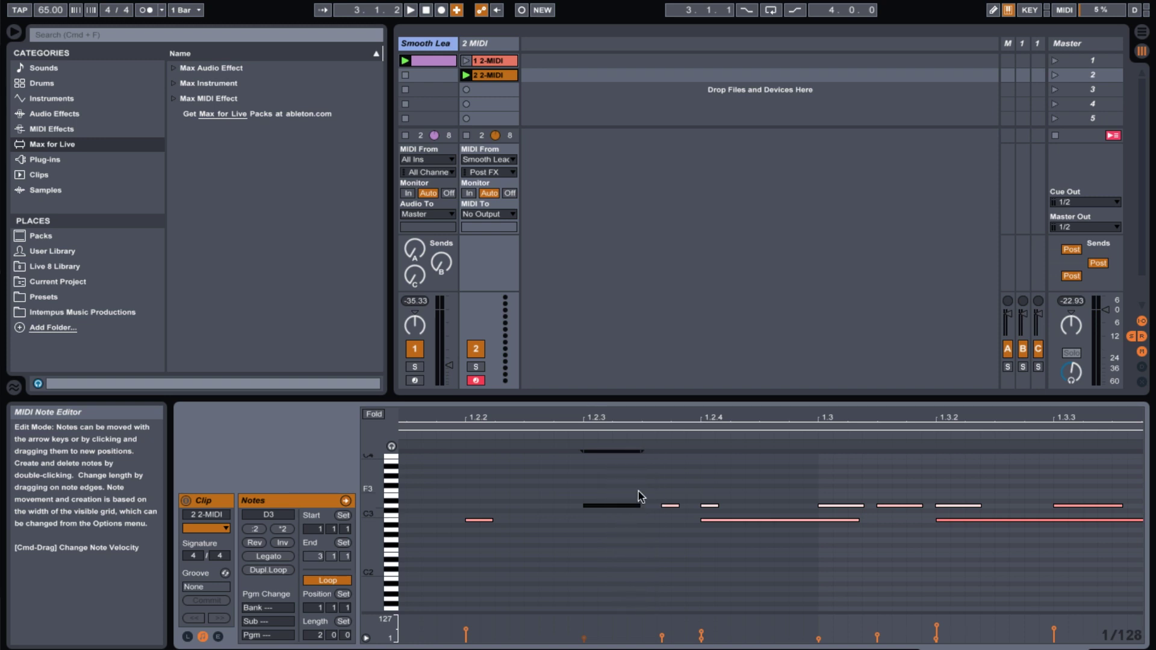
pyautogui.moveTo(588, 419); pyautogui.dragTo(587, 389)
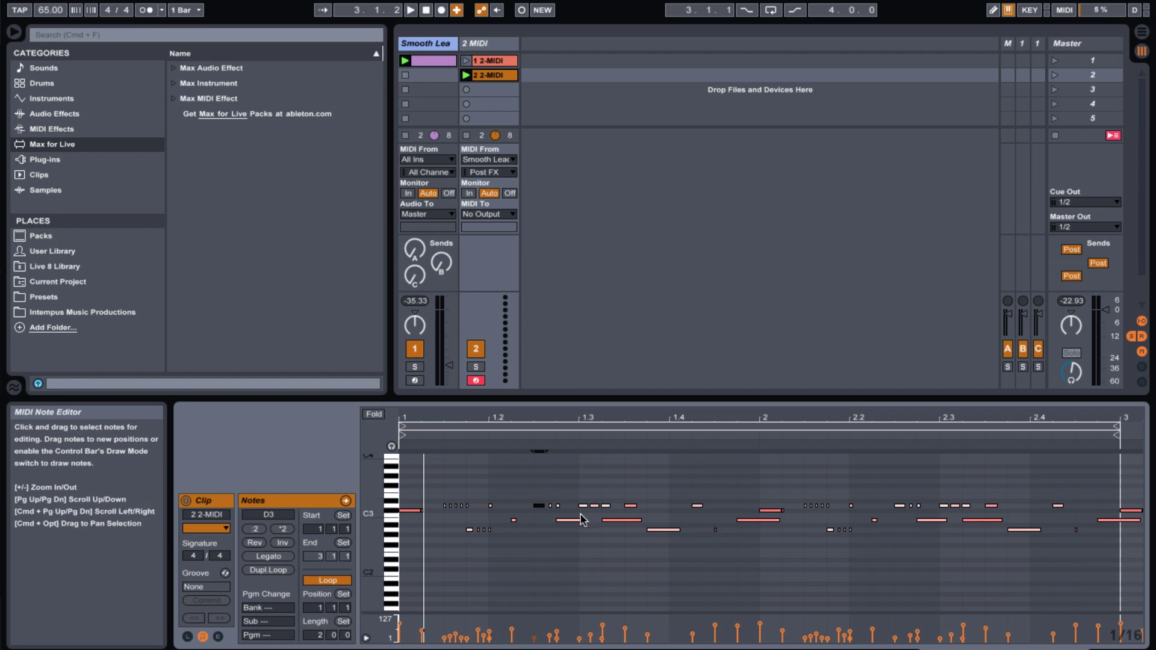
pyautogui.moveTo(653, 520); pyautogui.dragTo(581, 520)
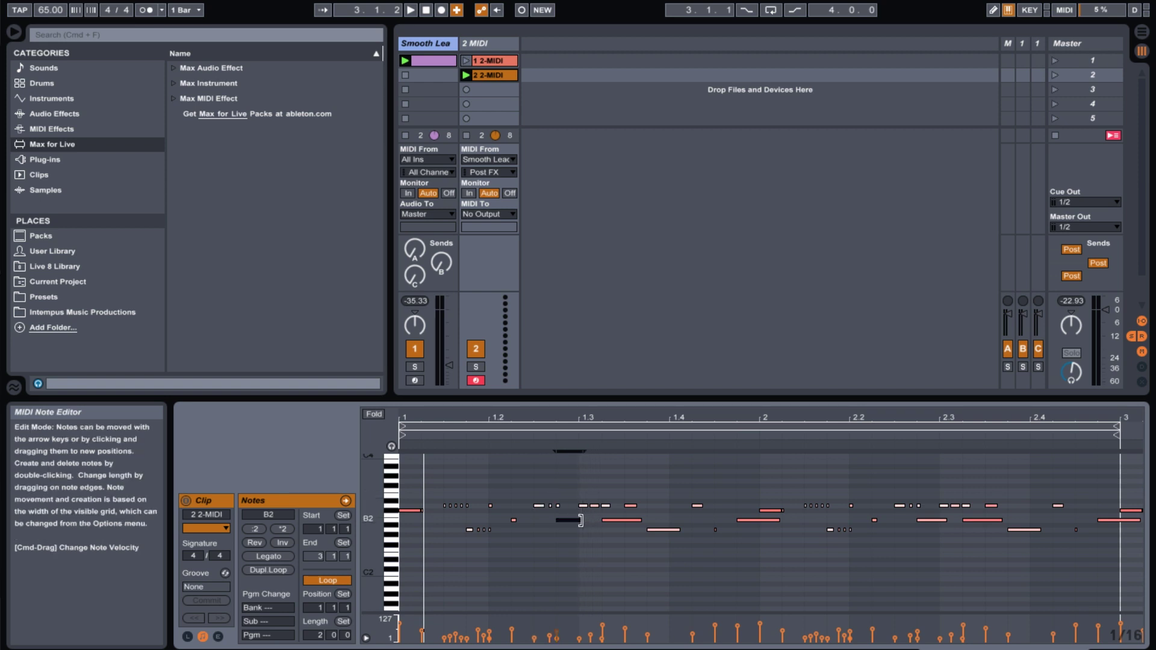
pyautogui.moveTo(525, 490); pyautogui.dragTo(570, 517)
pyautogui.click(533, 488)
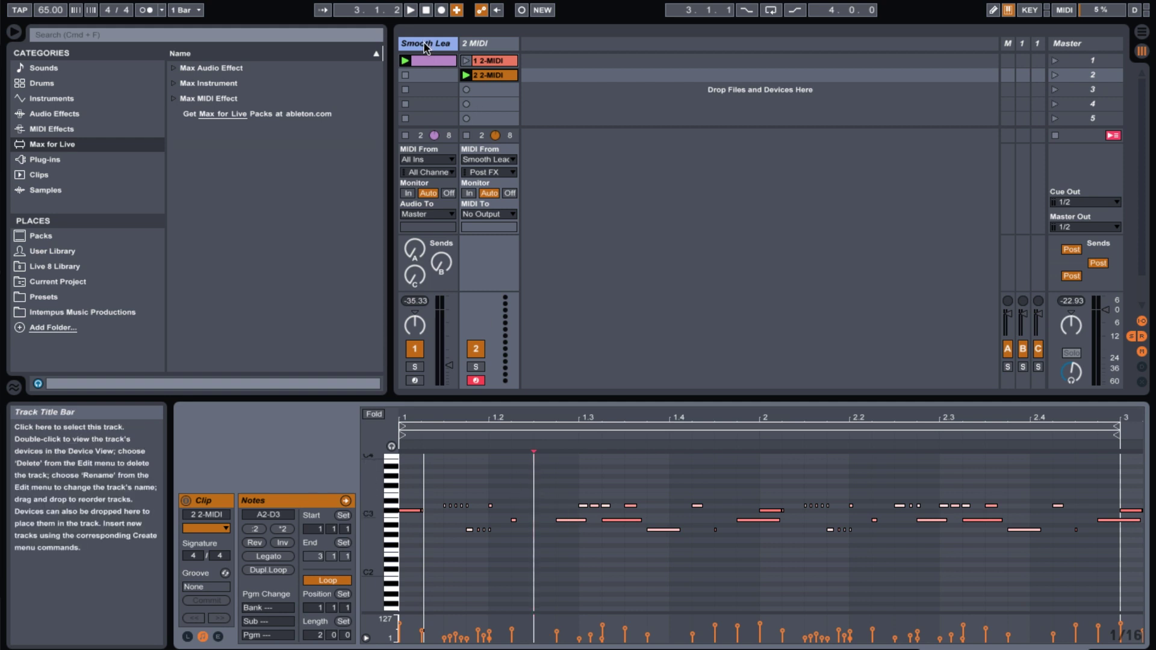
pyautogui.click(484, 45)
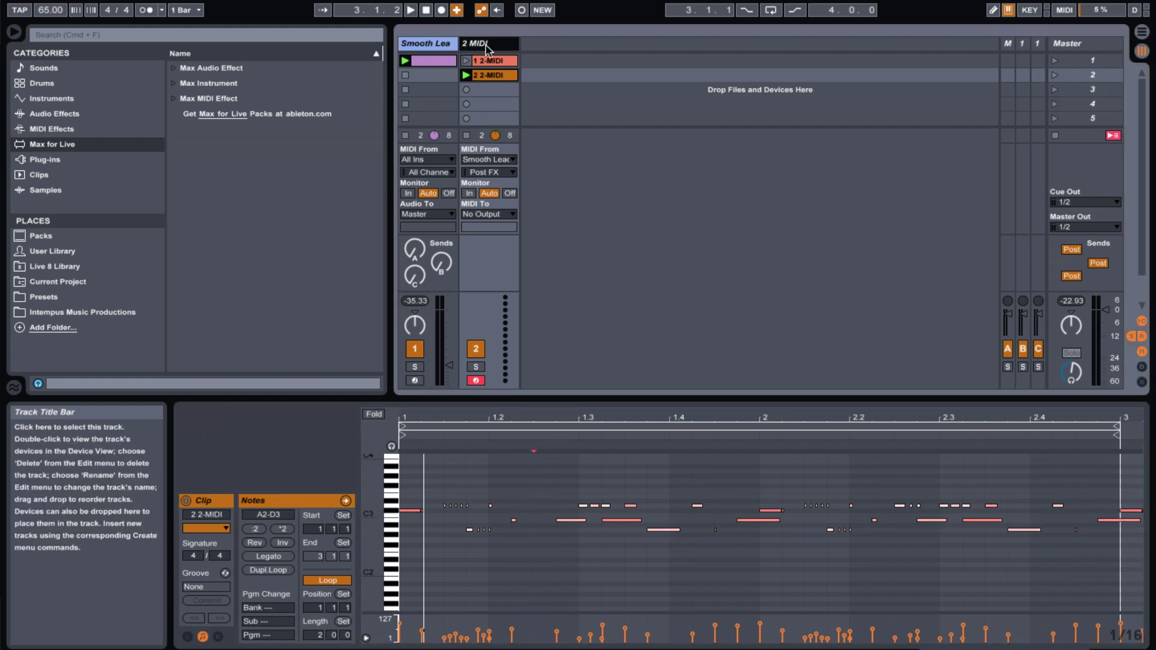
# - Move the Bass with High Cutoff rack to 2 MIDI, lower its volume, and launch clip 1
pyautogui.doubleClick(436, 47)
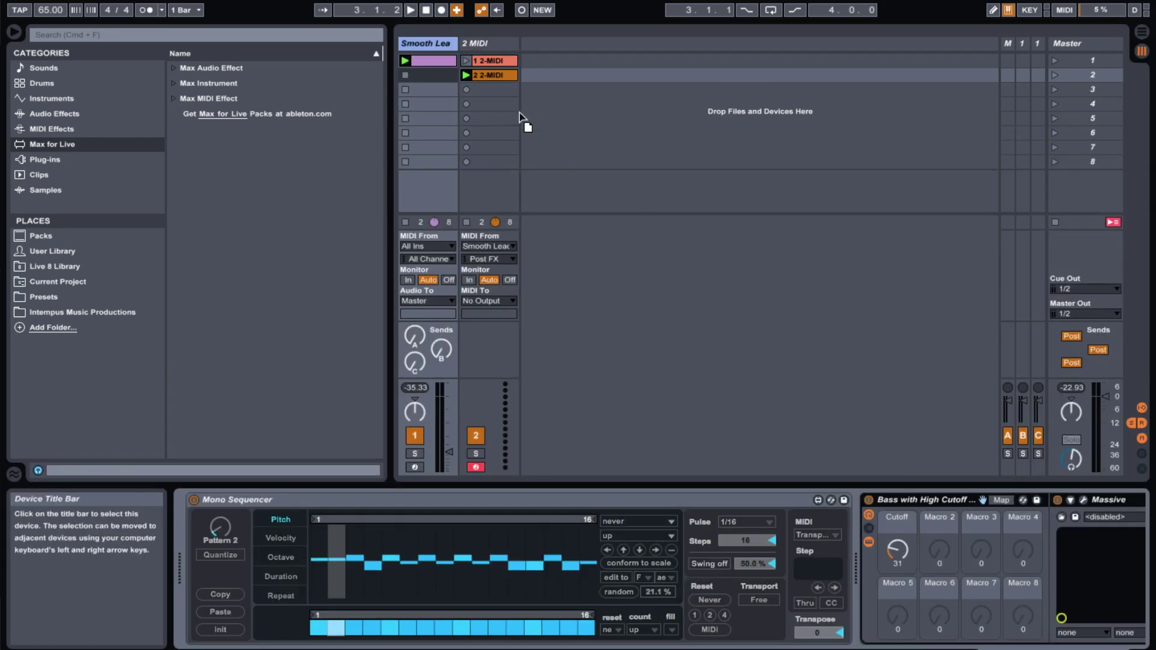
pyautogui.moveTo(487, 77); pyautogui.dragTo(483, 128)
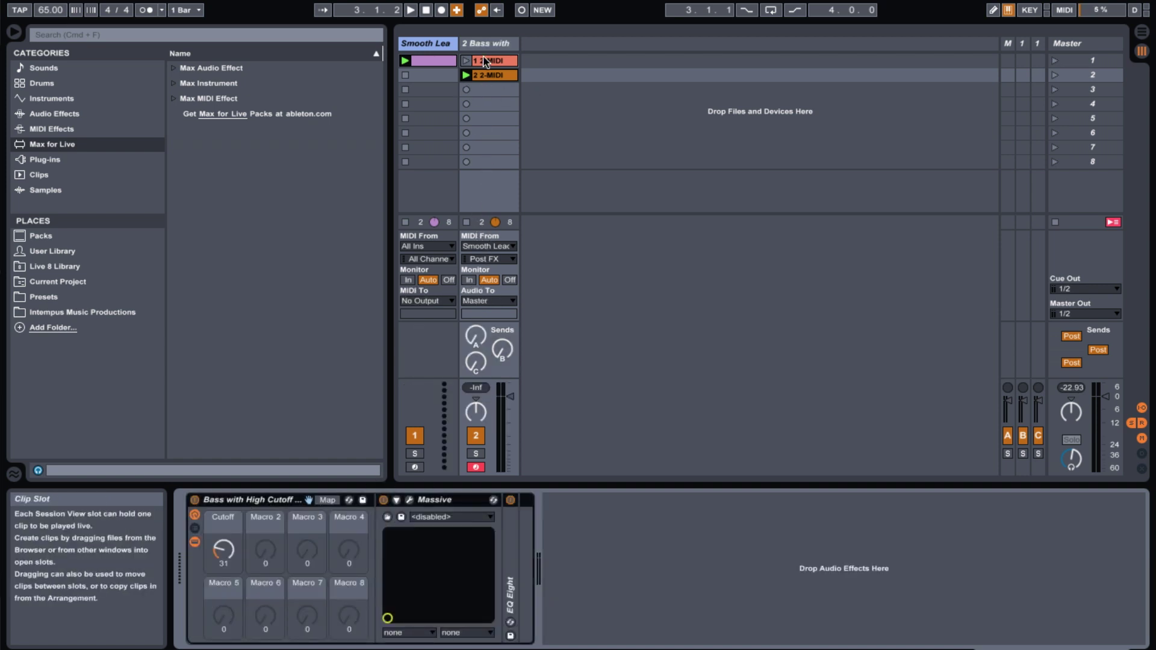
pyautogui.moveTo(509, 409); pyautogui.dragTo(510, 423)
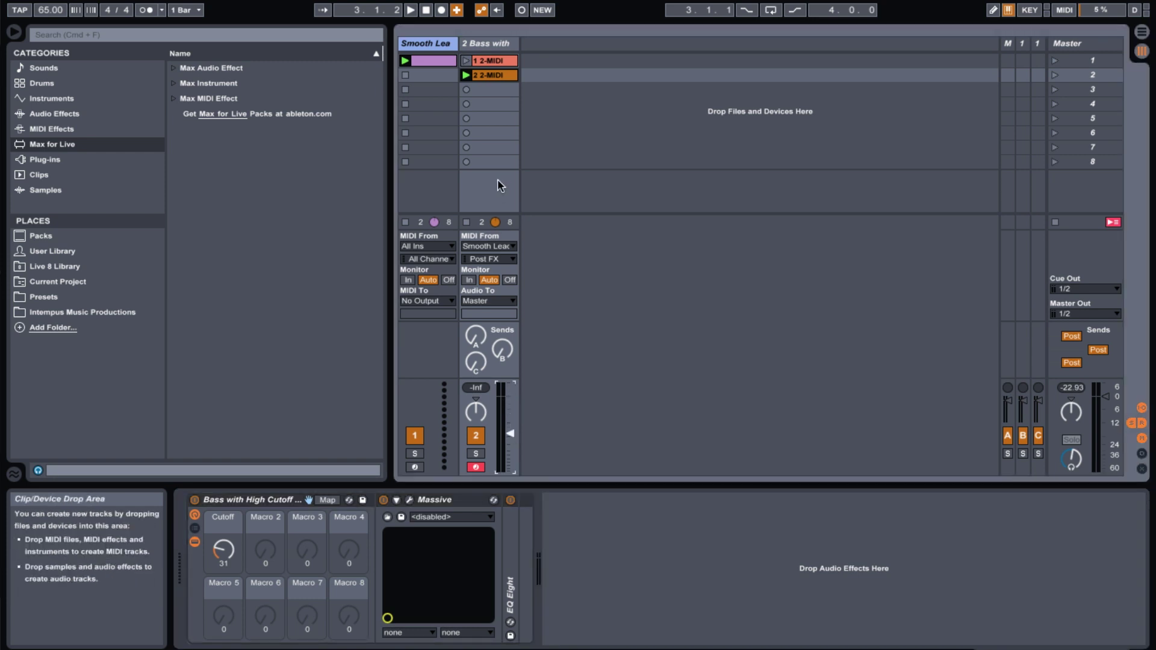
pyautogui.press('space')
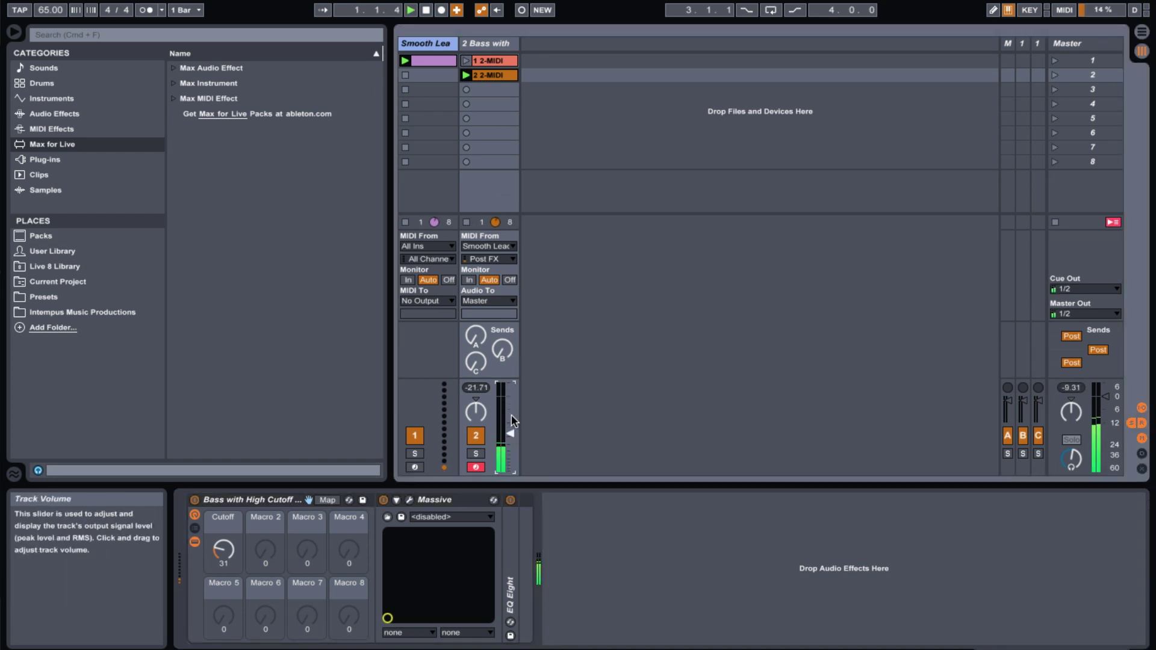
pyautogui.moveTo(510, 434); pyautogui.dragTo(509, 443)
pyautogui.click(467, 61)
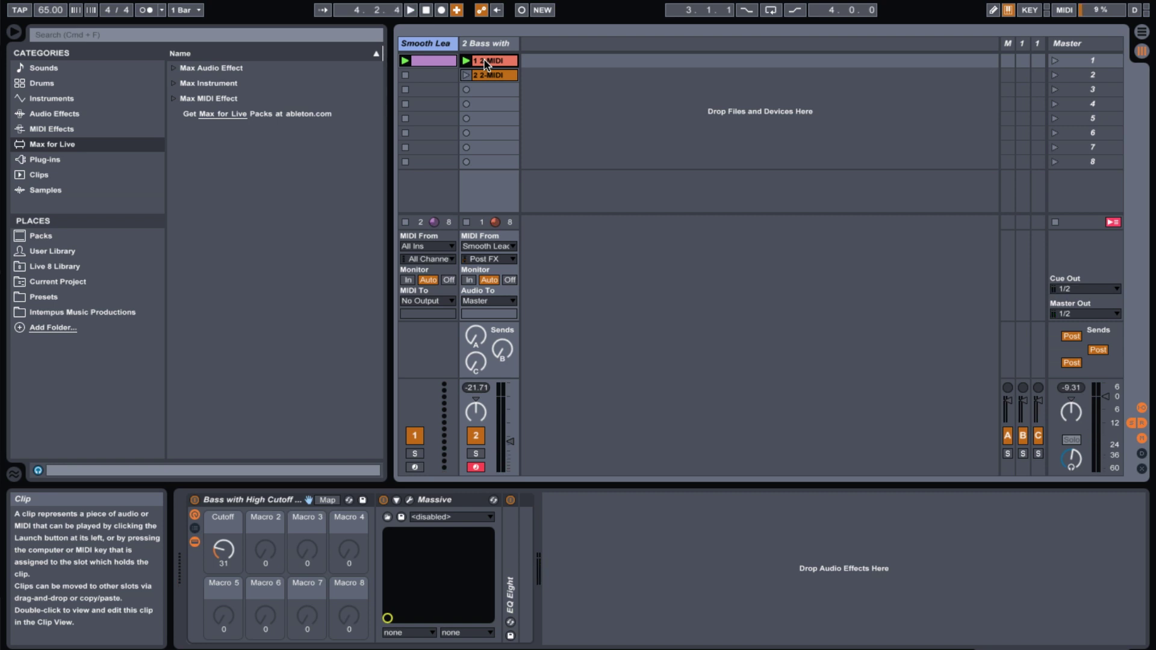
pyautogui.click(432, 46)
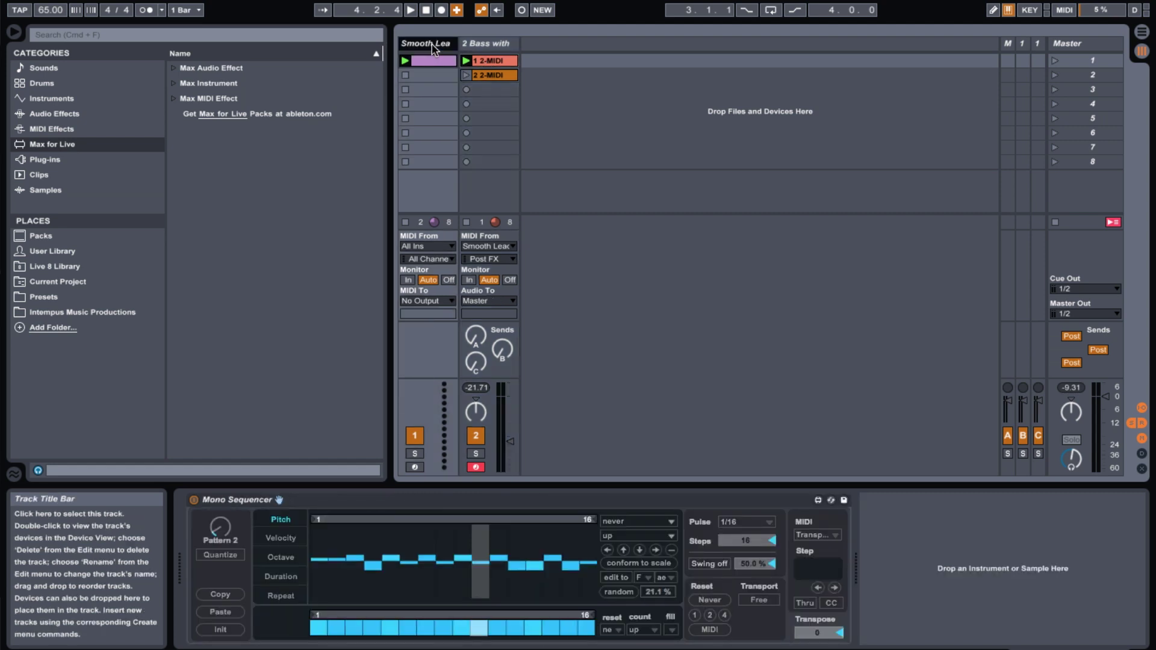